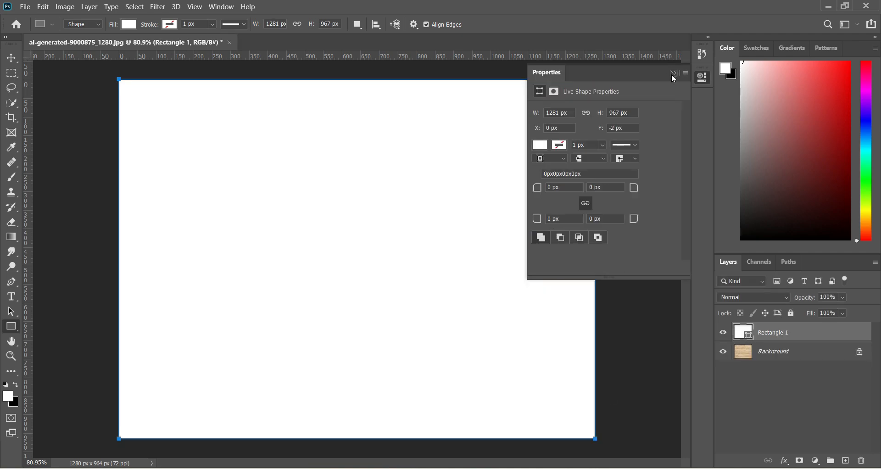
Step: Convert the Rectangle 1 layer to a smart object and open its contents for editing
{"action": "left_click", "coordinate": [674, 74]}
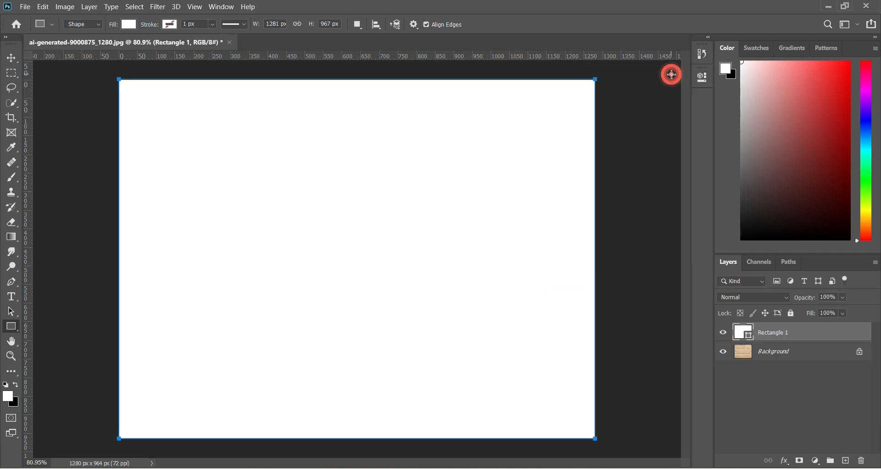
{"action": "right_click", "coordinate": [809, 333]}
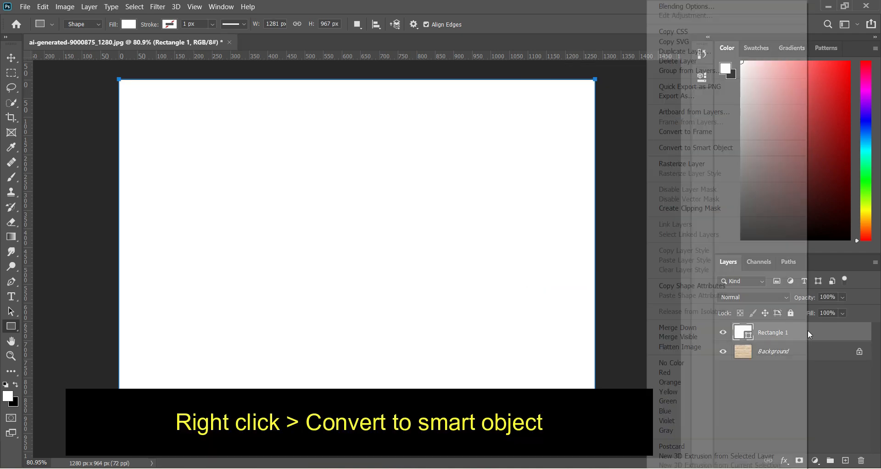
{"action": "left_click", "coordinate": [712, 147]}
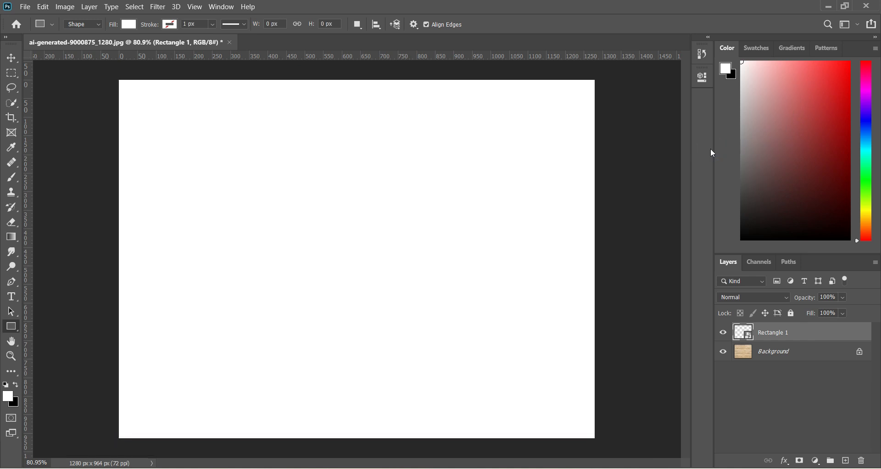
{"action": "double_click", "coordinate": [743, 335]}
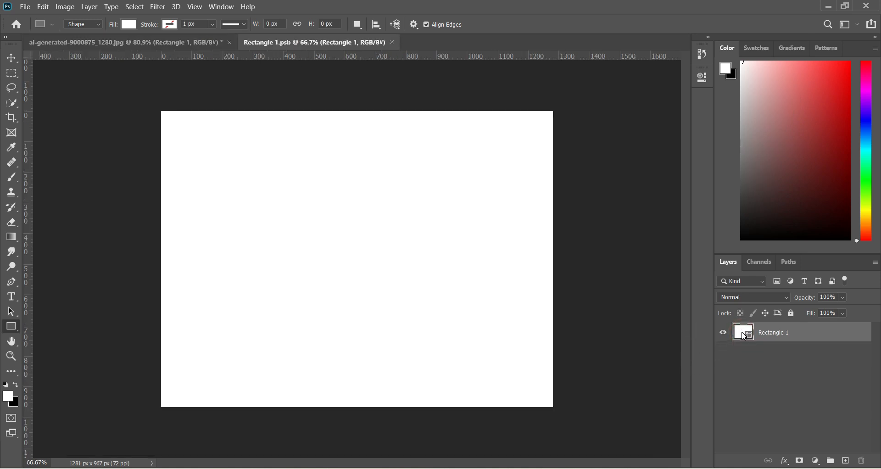
Step: Place the LOGO5-trans.png image as an embedded object in the Rectangle 1 smart object document
{"action": "left_click", "coordinate": [25, 7]}
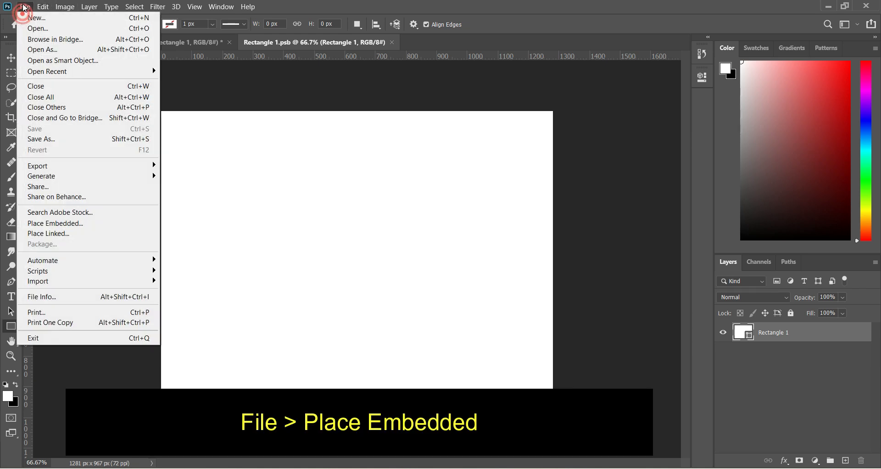
{"action": "left_click", "coordinate": [76, 223]}
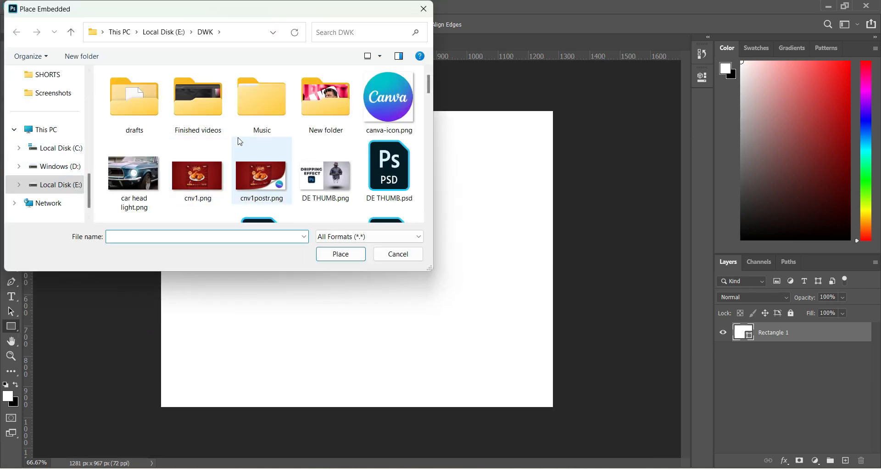
{"action": "scroll", "coordinate": [248, 143], "scroll_direction": "down", "scroll_amount": 10}
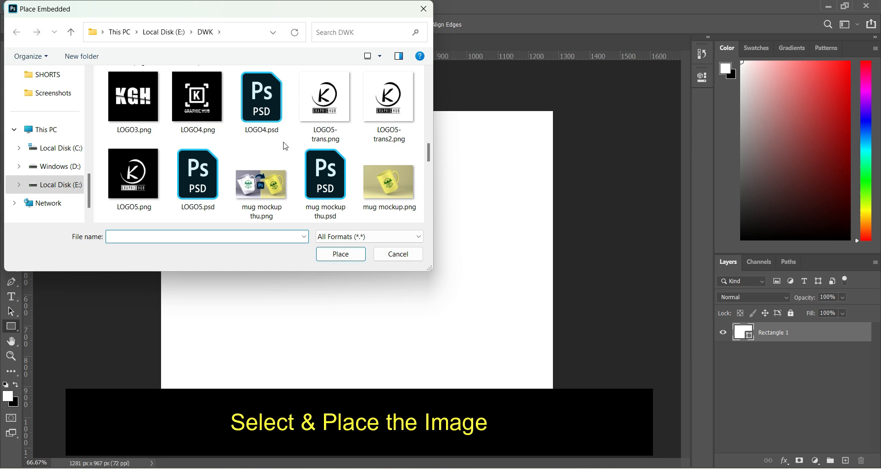
{"action": "left_click", "coordinate": [317, 115]}
{"action": "left_click", "coordinate": [353, 259]}
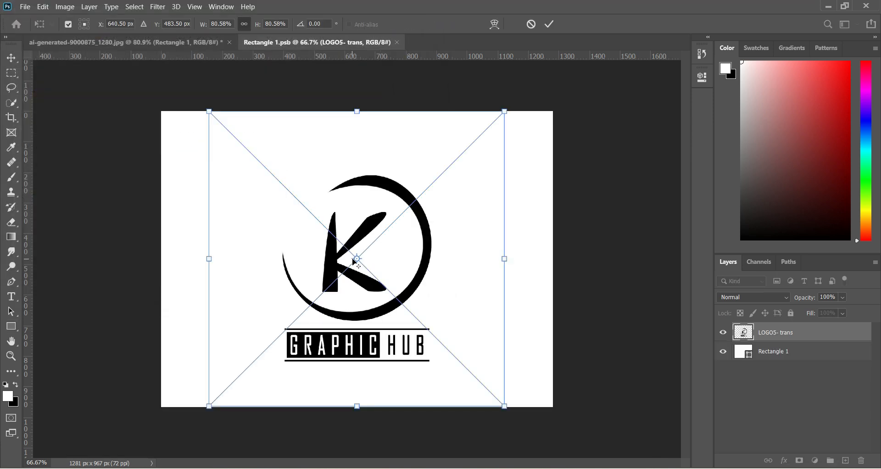
Step: Scale the placed logo up to about 84% around its centre and commit the placement
{"action": "mouse_move", "coordinate": [357, 112]}
{"action": "left_mouse_down"}
{"action": "mouse_move", "coordinate": [361, 89]}
{"action": "mouse_move", "coordinate": [366, 95]}
{"action": "mouse_move", "coordinate": [357, 98]}
{"action": "left_mouse_up"}
{"action": "left_click_drag", "start_coordinate": [387, 142], "coordinate": [387, 149]}
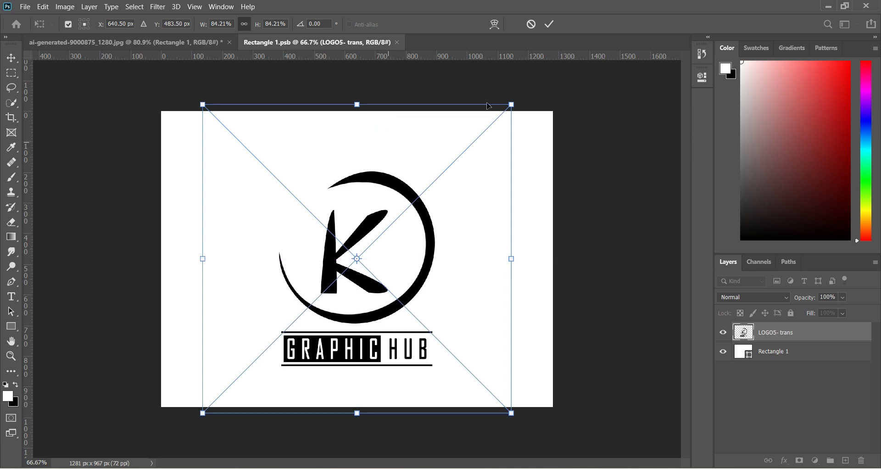
{"action": "left_click", "coordinate": [549, 23]}
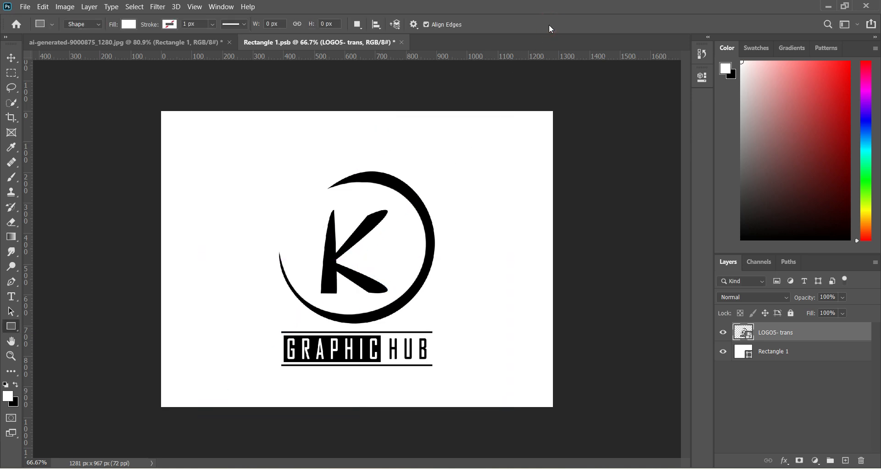
Step: Hide the white Rectangle 1 layer beneath the logo and save the smart object document
{"action": "left_click", "coordinate": [723, 353]}
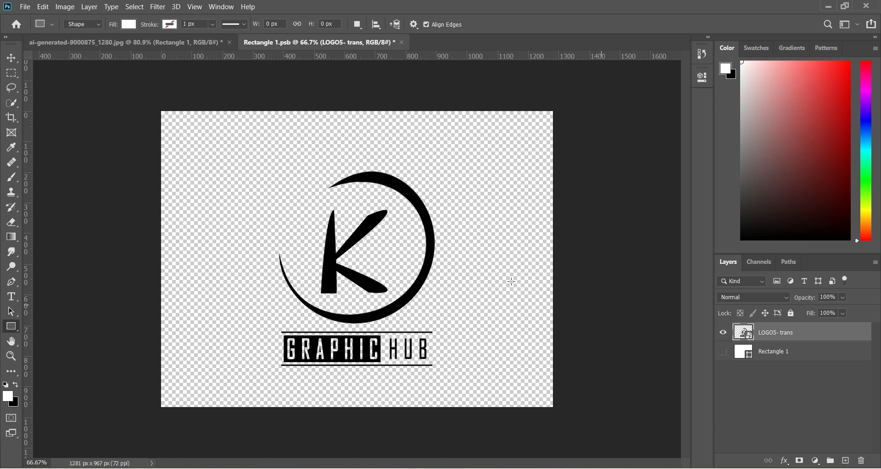
{"action": "left_click", "coordinate": [25, 7]}
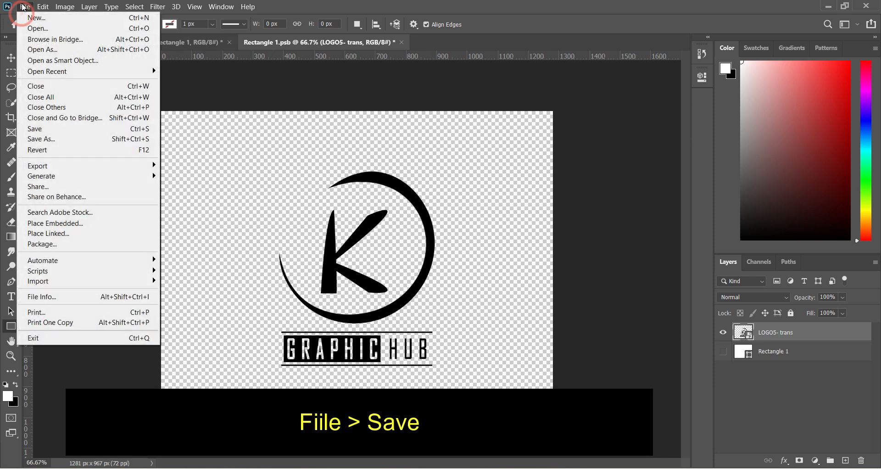
{"action": "left_click", "coordinate": [50, 128]}
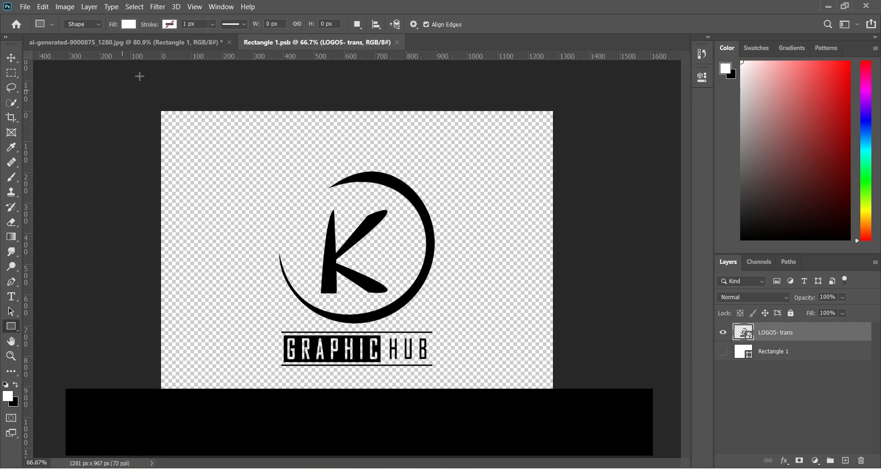
Step: In the wood image document, duplicate the Rectangle 1 logo layer and set the copy's fill to 5%
{"action": "left_click", "coordinate": [148, 43]}
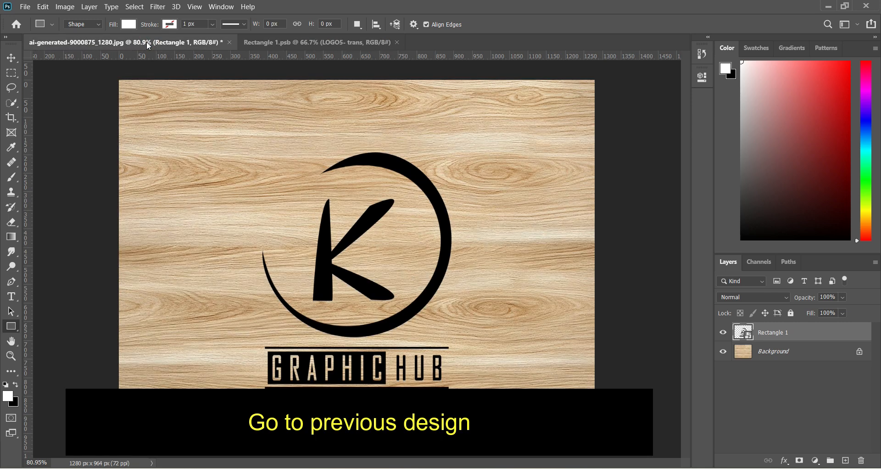
{"action": "left_click", "coordinate": [820, 335]}
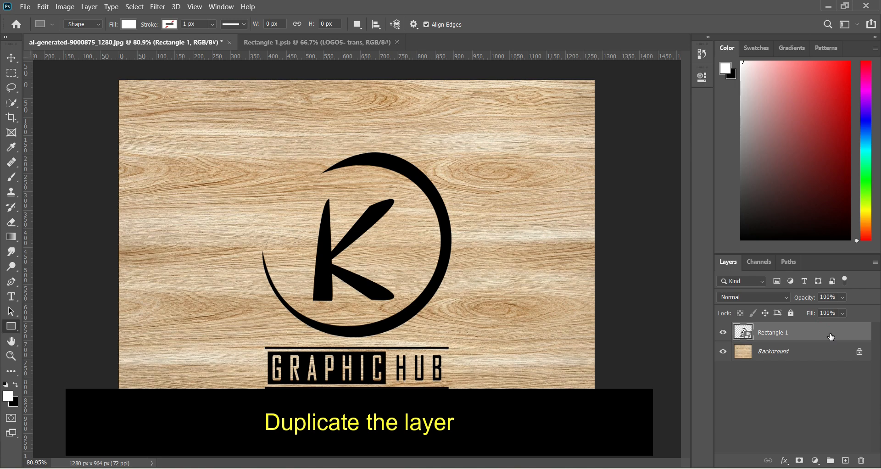
{"action": "left_click_drag", "start_coordinate": [831, 336], "coordinate": [846, 460]}
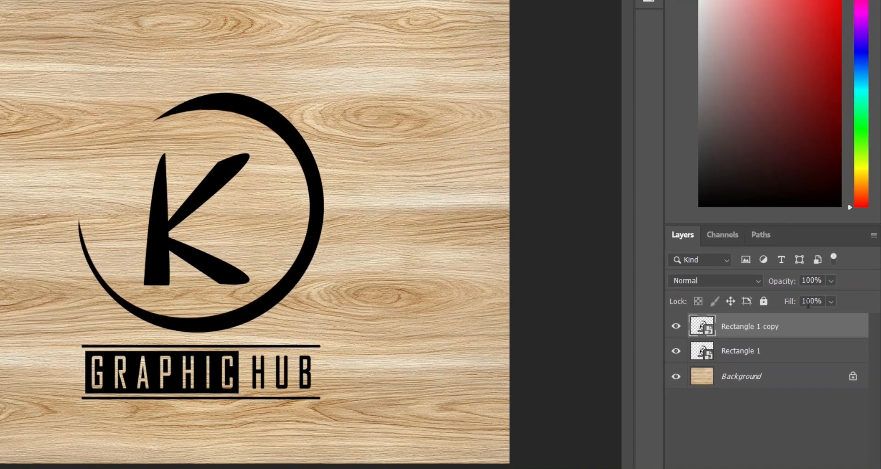
{"action": "left_click", "coordinate": [819, 312]}
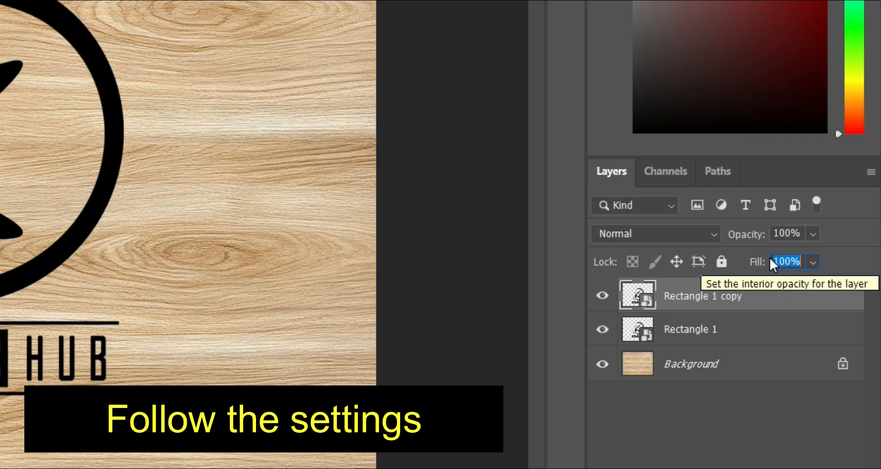
{"action": "type", "text": "5"}
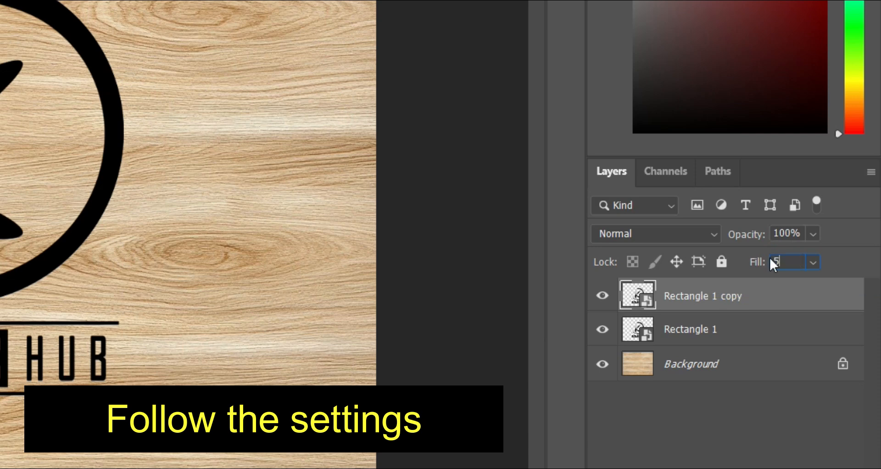
Step: Set the original Rectangle 1 layer's opacity to 50% and its fill to 5%
{"action": "left_click", "coordinate": [763, 334]}
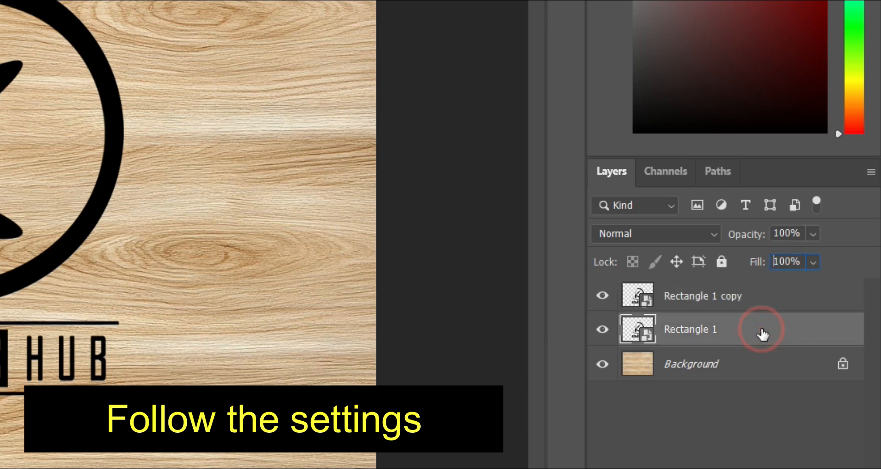
{"action": "left_click", "coordinate": [787, 233]}
{"action": "type", "text": "50"}
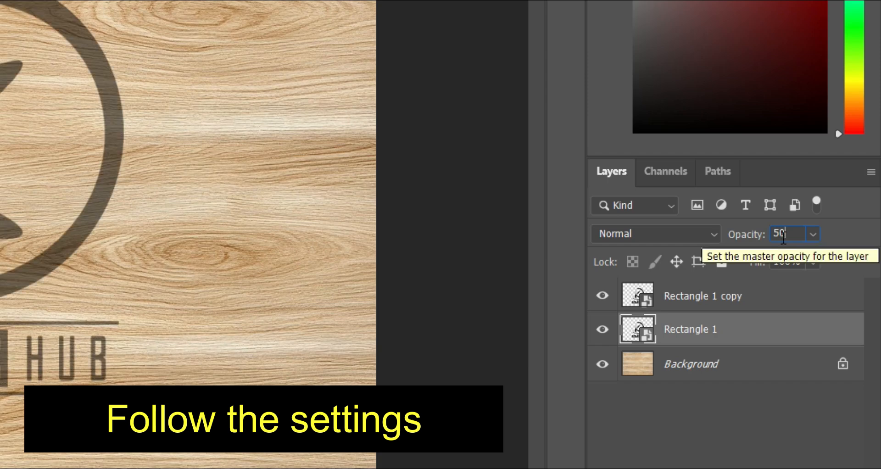
{"action": "left_click", "coordinate": [788, 263]}
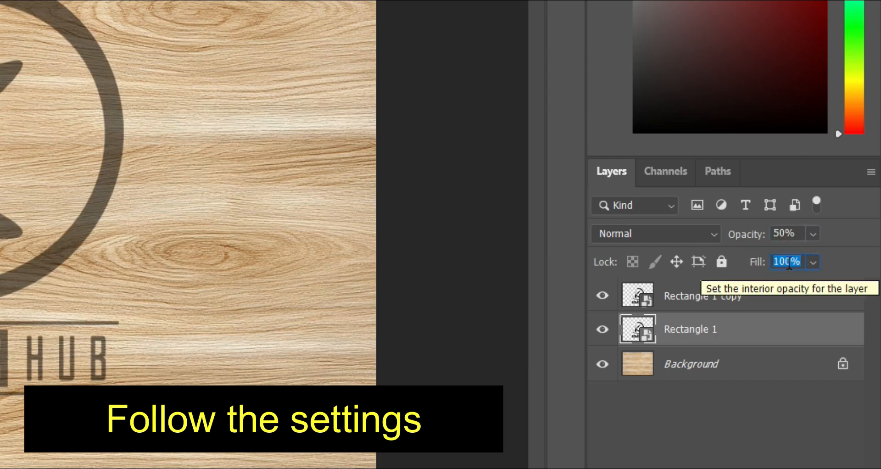
{"action": "type", "text": "5"}
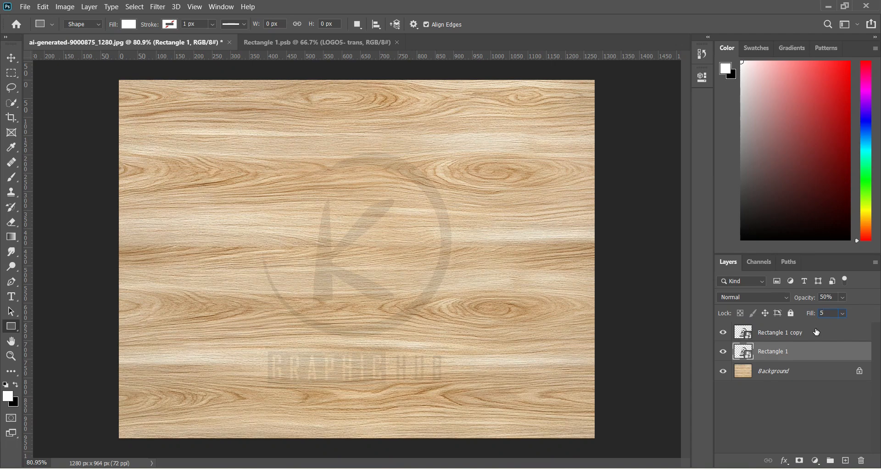
Step: Add a Bevel & Emboss effect with the Inner Bevel style to the Rectangle 1 copy layer
{"action": "left_click", "coordinate": [818, 332]}
{"action": "right_click", "coordinate": [817, 331]}
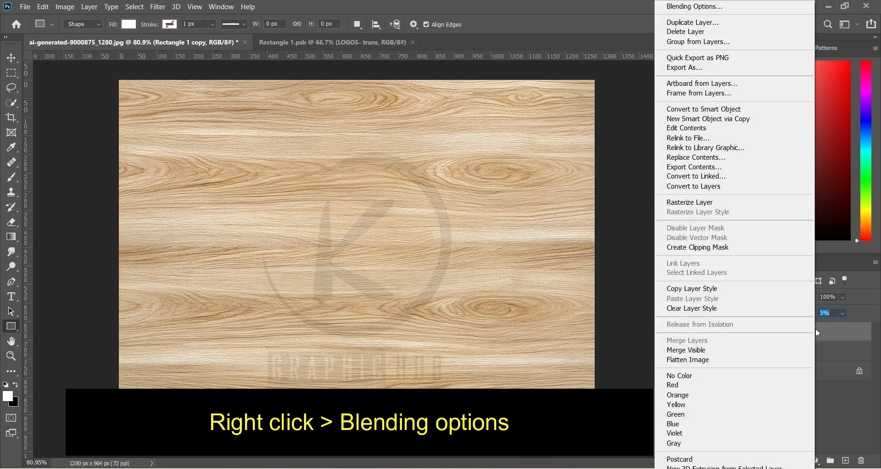
{"action": "left_click", "coordinate": [701, 13]}
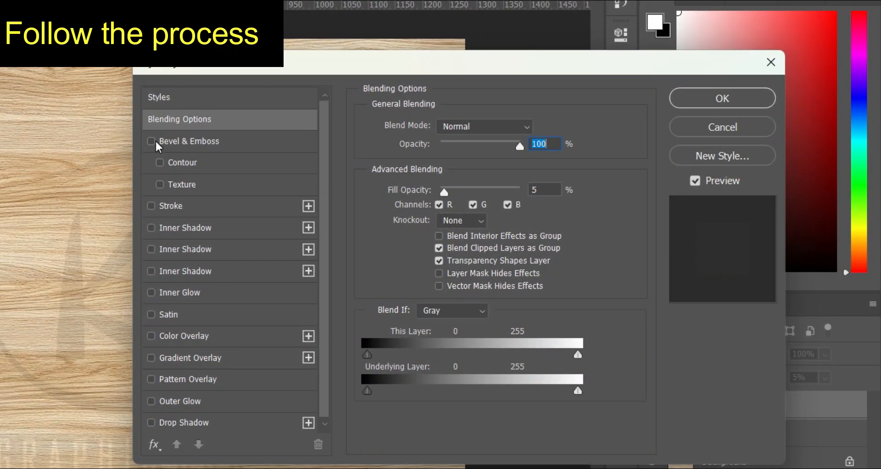
{"action": "left_click", "coordinate": [152, 141]}
{"action": "left_click", "coordinate": [232, 140]}
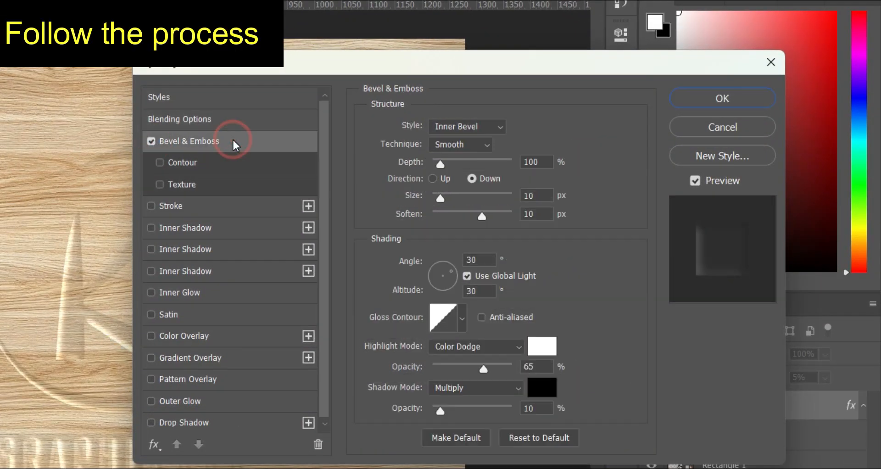
{"action": "left_click", "coordinate": [459, 130]}
{"action": "left_click", "coordinate": [459, 152]}
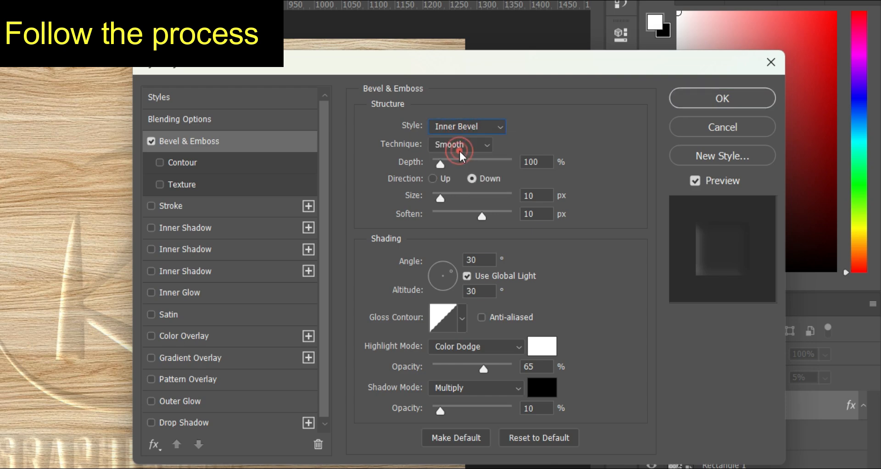
Step: Set the bevel's depth to 100%, size to 10 px and soften to 10 px
{"action": "double_click", "coordinate": [546, 163]}
{"action": "type", "text": "100"}
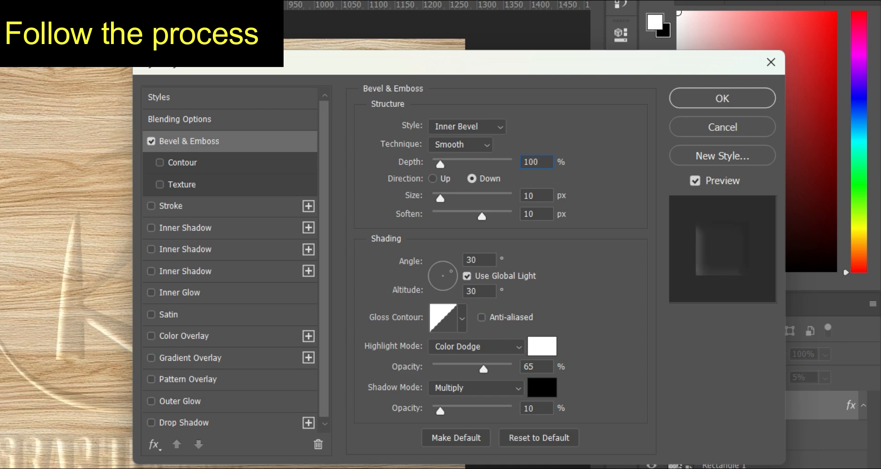
{"action": "left_click", "coordinate": [540, 191]}
{"action": "type", "text": "10"}
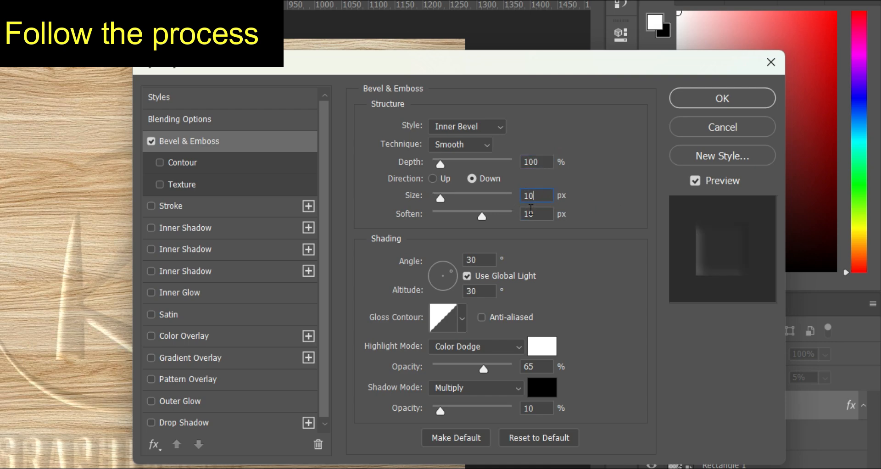
{"action": "left_click", "coordinate": [541, 215]}
{"action": "type", "text": "10"}
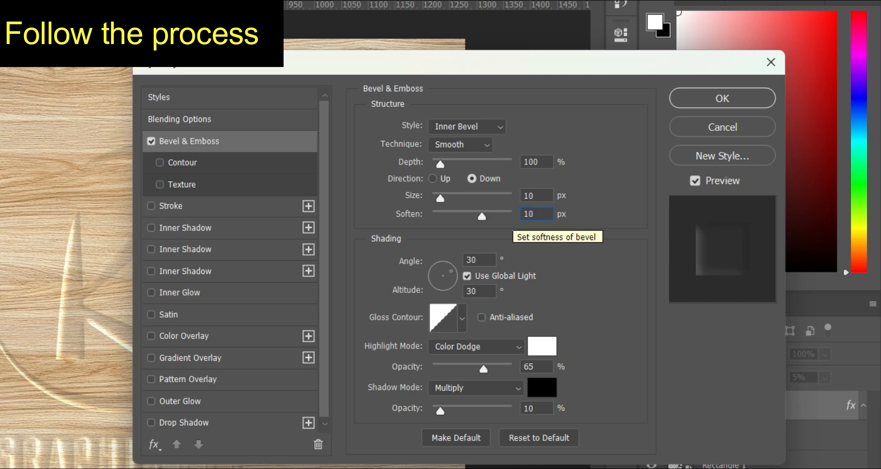
Step: Set the bevel shading angle to 120° and the altitude to 20°
{"action": "left_click", "coordinate": [482, 260]}
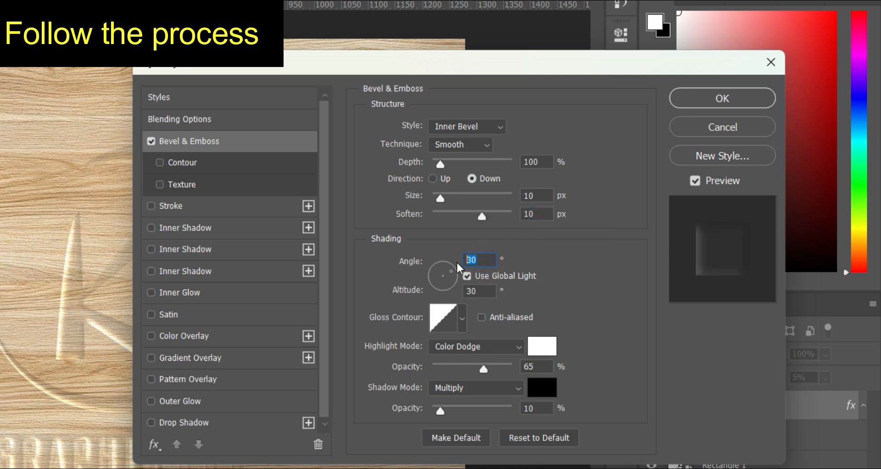
{"action": "type", "text": "120"}
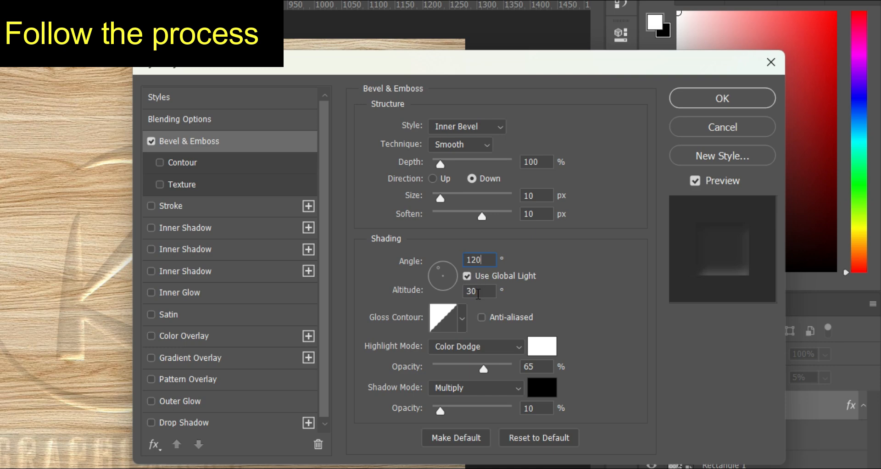
{"action": "left_click", "coordinate": [478, 292]}
{"action": "type", "text": "20"}
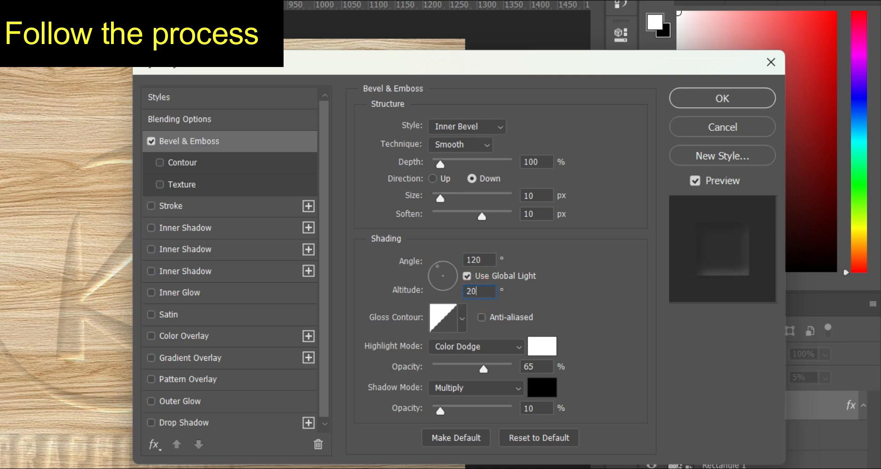
Step: Set the bevel highlight to Color Dodge mode in white (ffffff) at 65% opacity
{"action": "left_click", "coordinate": [497, 345]}
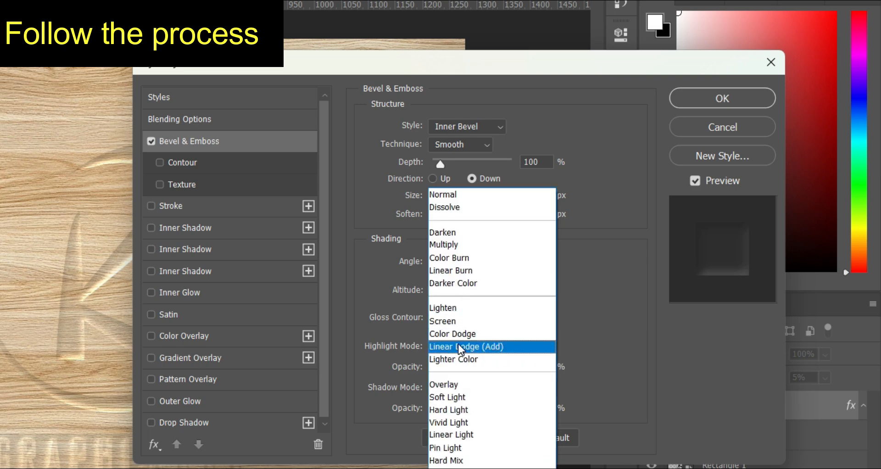
{"action": "left_click", "coordinate": [450, 334]}
{"action": "left_click", "coordinate": [537, 351]}
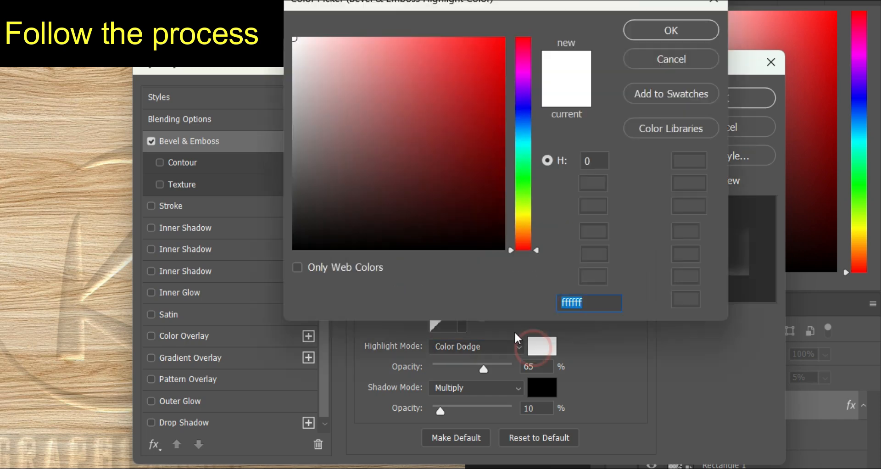
{"action": "left_click_drag", "start_coordinate": [344, 126], "coordinate": [304, 30]}
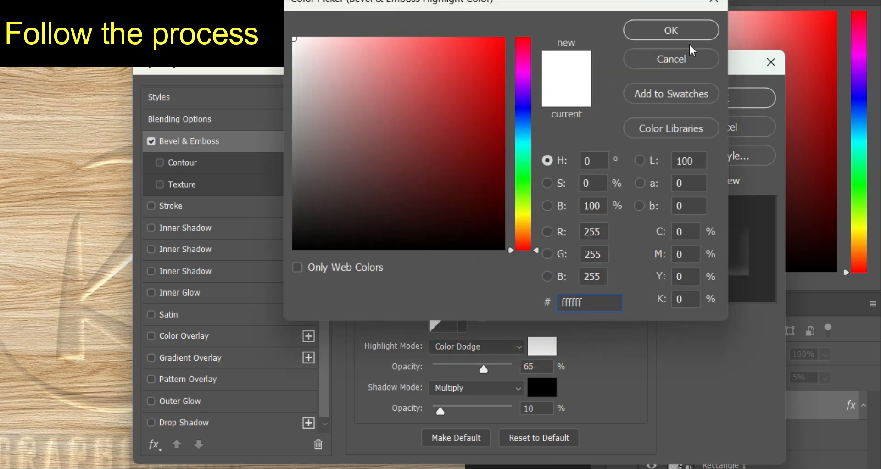
{"action": "left_click", "coordinate": [678, 37]}
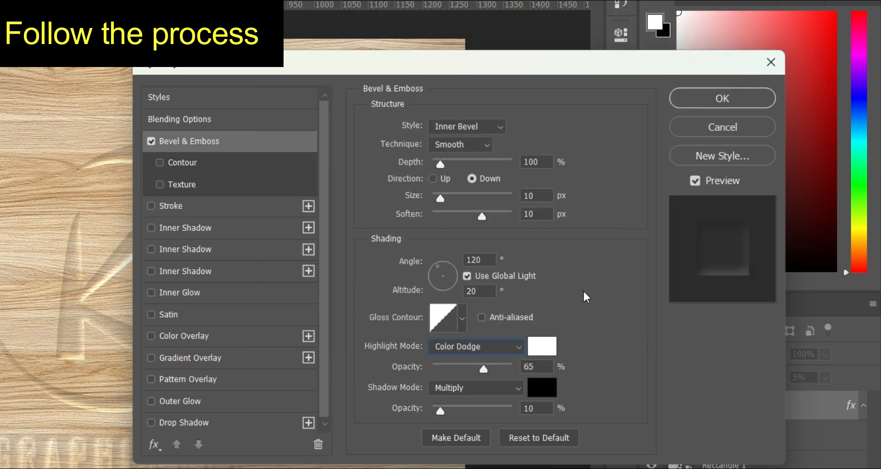
{"action": "left_click", "coordinate": [536, 366]}
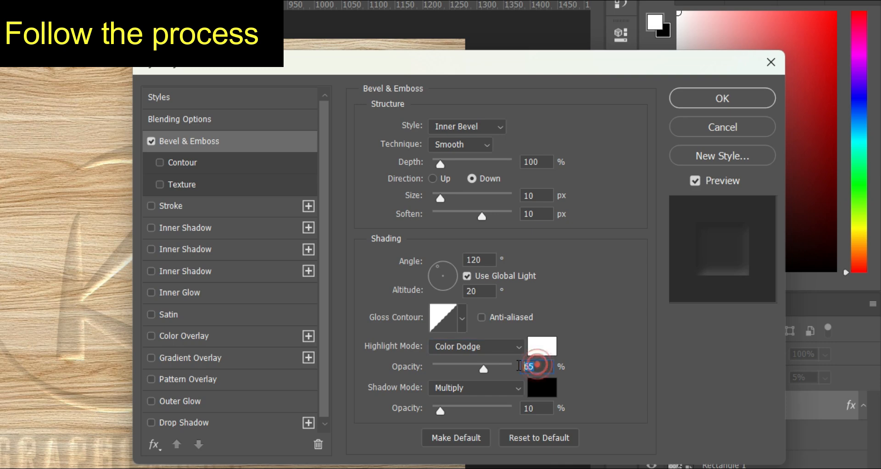
{"action": "left_click", "coordinate": [535, 366]}
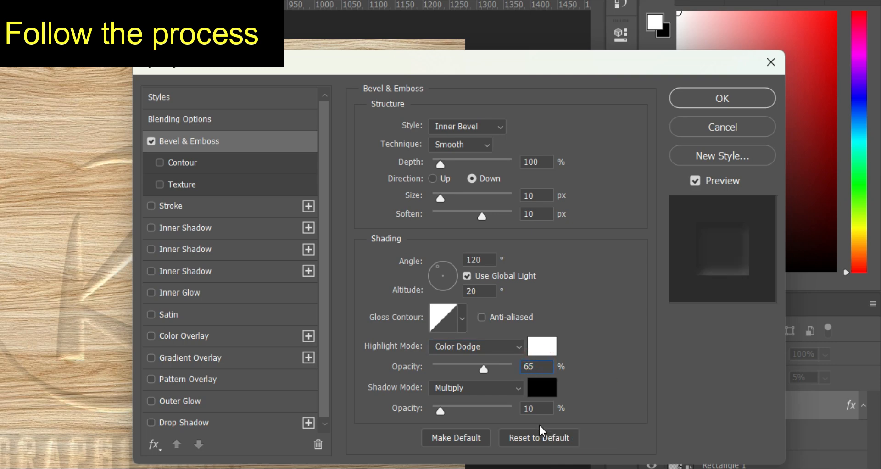
Step: Set the bevel shadow to Multiply mode in black (000000) at 10% opacity and apply the layer style
{"action": "left_click", "coordinate": [509, 387]}
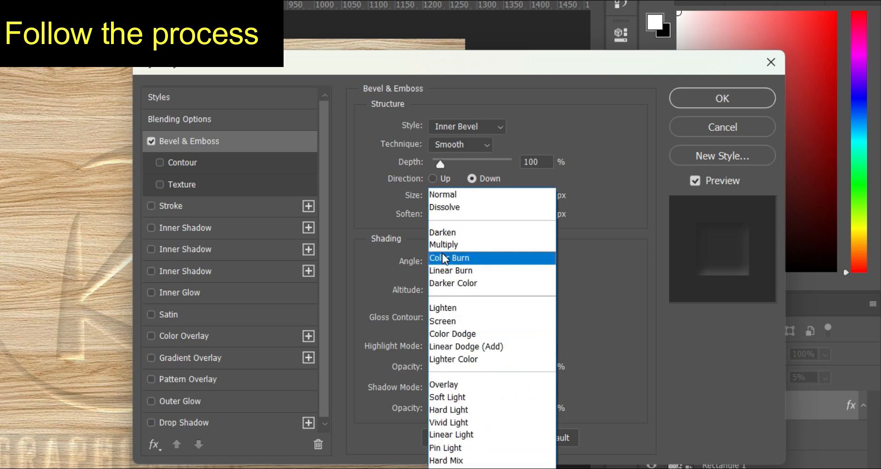
{"action": "left_click", "coordinate": [437, 245]}
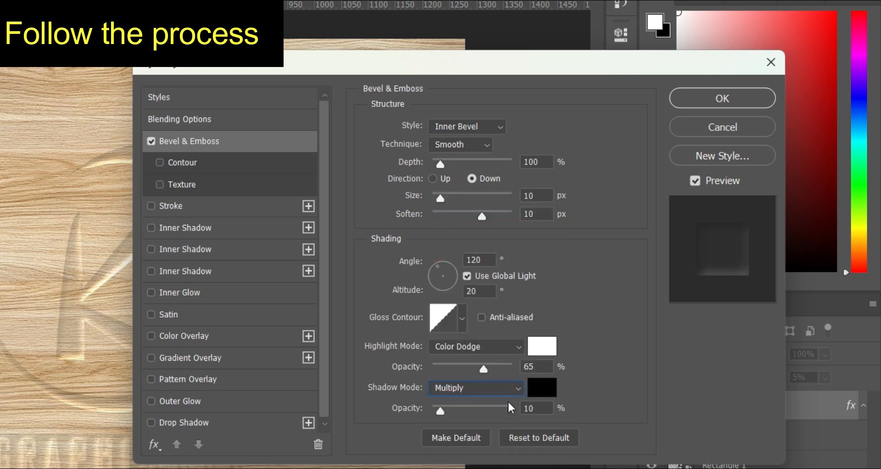
{"action": "left_click", "coordinate": [537, 393]}
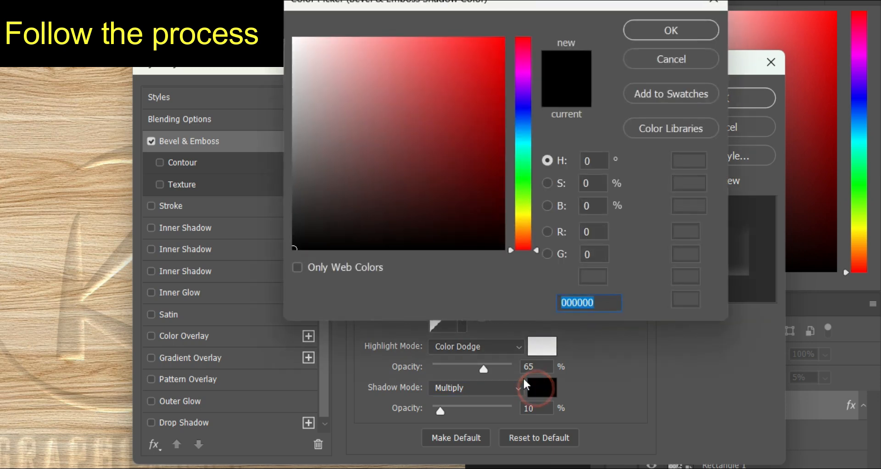
{"action": "left_click", "coordinate": [321, 202]}
{"action": "left_click", "coordinate": [574, 103]}
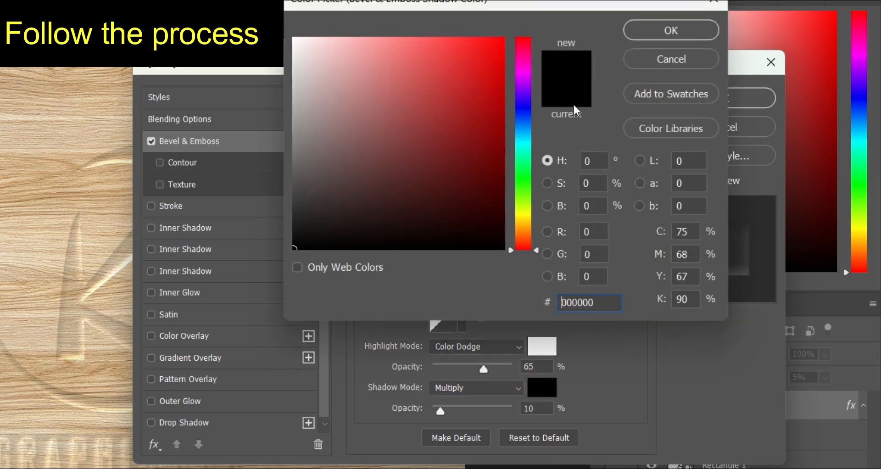
{"action": "left_click", "coordinate": [629, 28]}
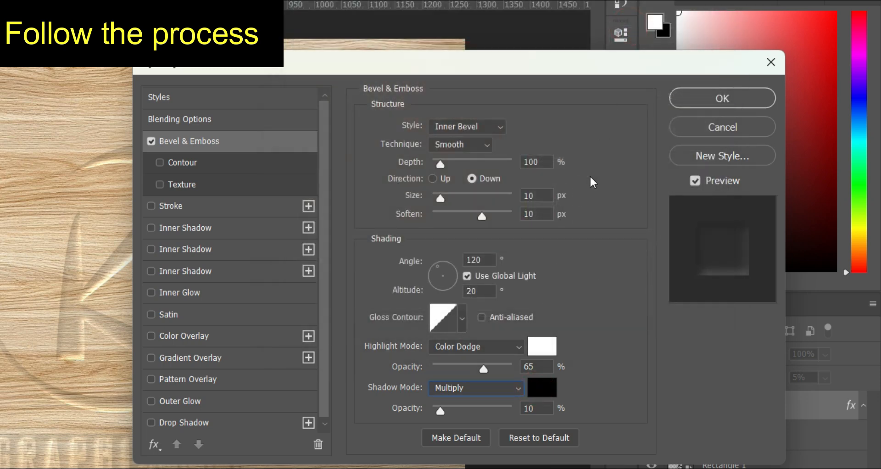
{"action": "left_click", "coordinate": [537, 408]}
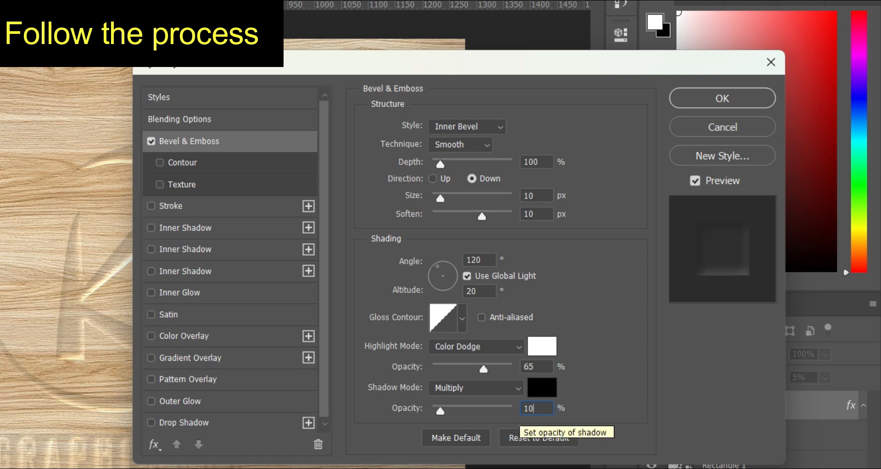
{"action": "left_click", "coordinate": [701, 97]}
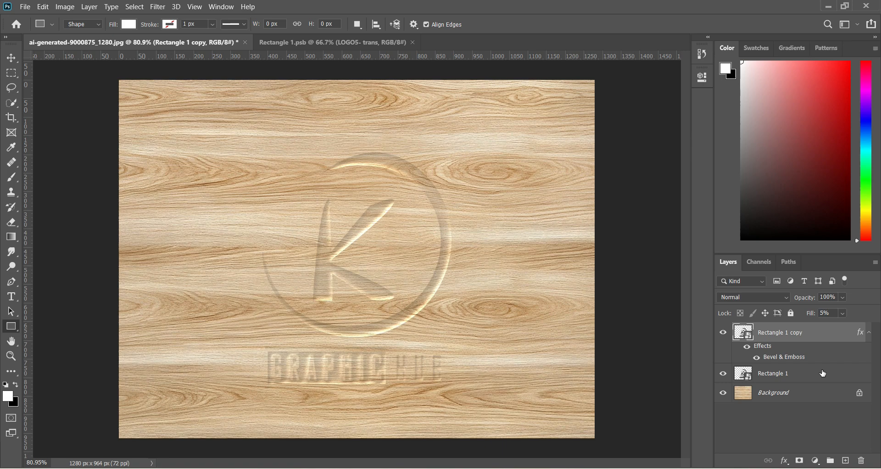
Step: Add a Bevel & Emboss effect with the Emboss style to the original Rectangle 1 layer
{"action": "left_click", "coordinate": [822, 372]}
{"action": "right_click", "coordinate": [817, 370]}
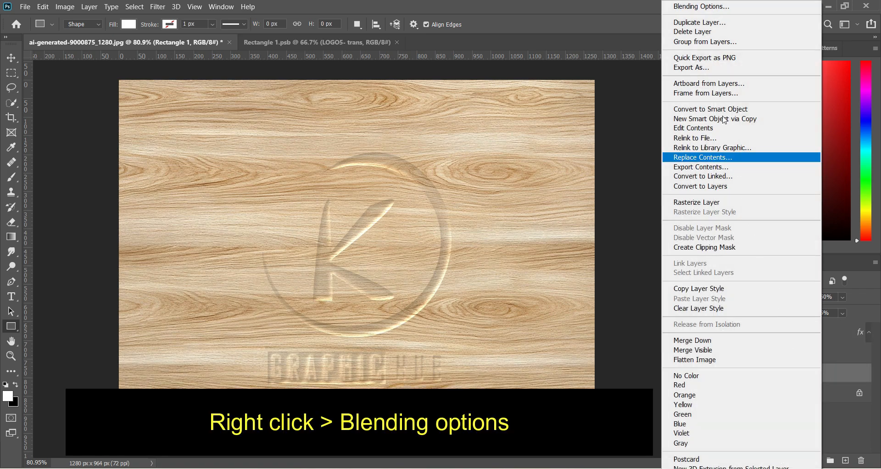
{"action": "left_click", "coordinate": [694, 10]}
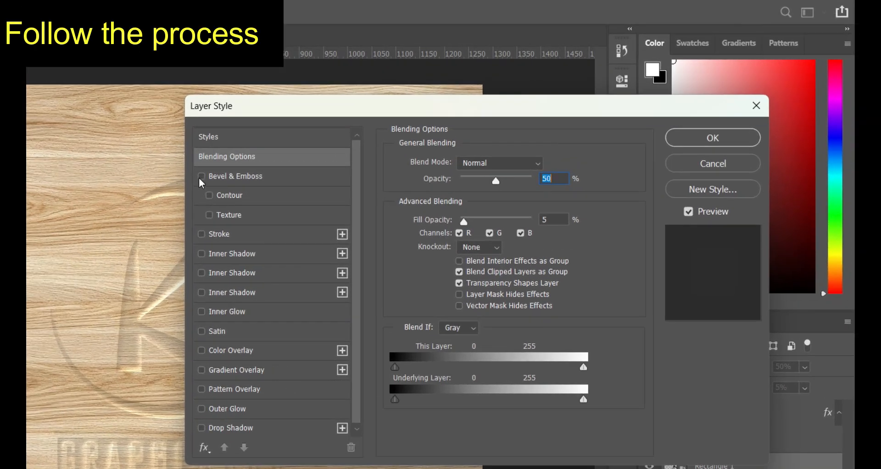
{"action": "left_click", "coordinate": [277, 178]}
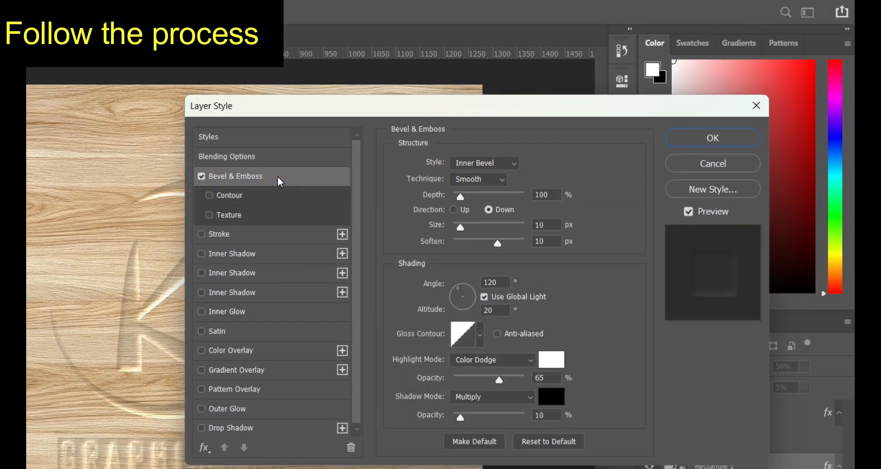
{"action": "left_click", "coordinate": [478, 165]}
{"action": "left_click", "coordinate": [472, 200]}
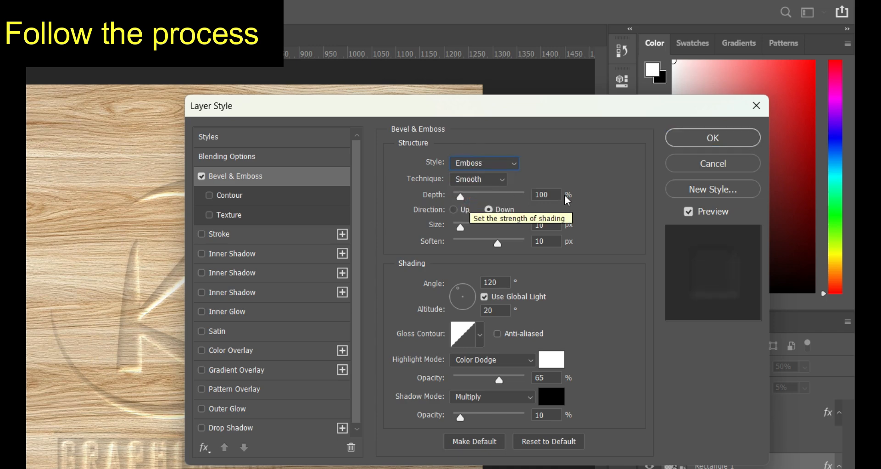
Step: Set the emboss depth to 300%, direction to Down, size to 10 px and soften to 8 px
{"action": "left_click", "coordinate": [547, 195]}
{"action": "type", "text": "300"}
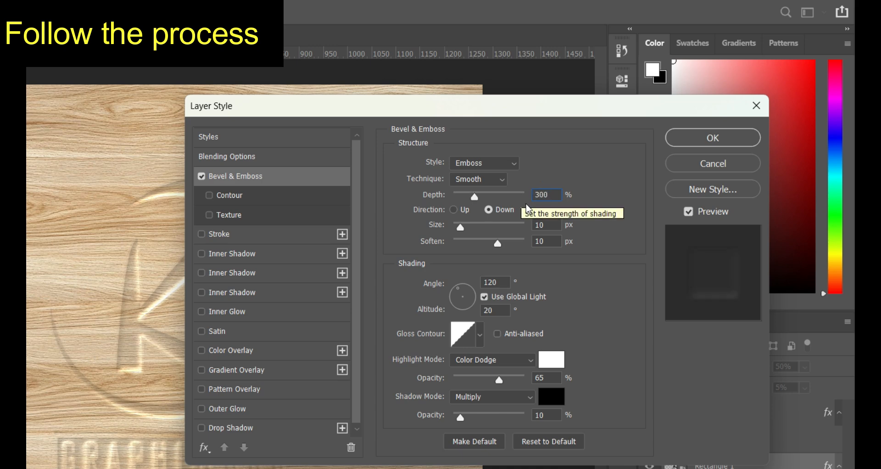
{"action": "left_click", "coordinate": [535, 223]}
{"action": "type", "text": "10"}
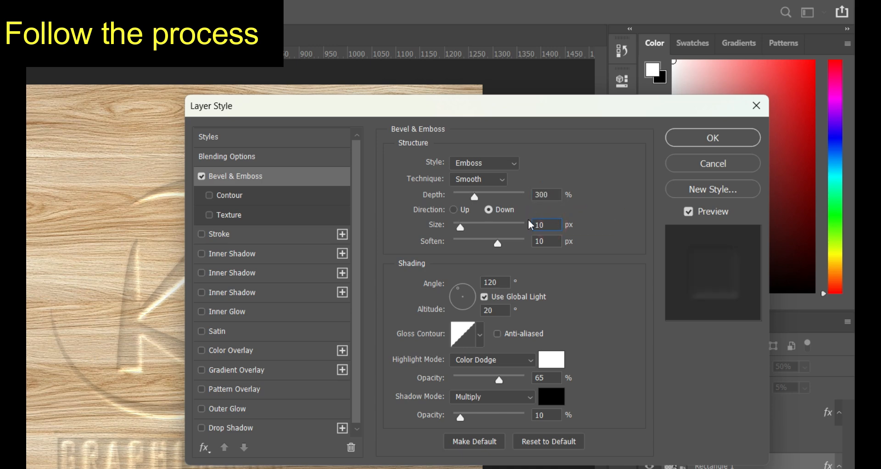
{"action": "left_click", "coordinate": [489, 209]}
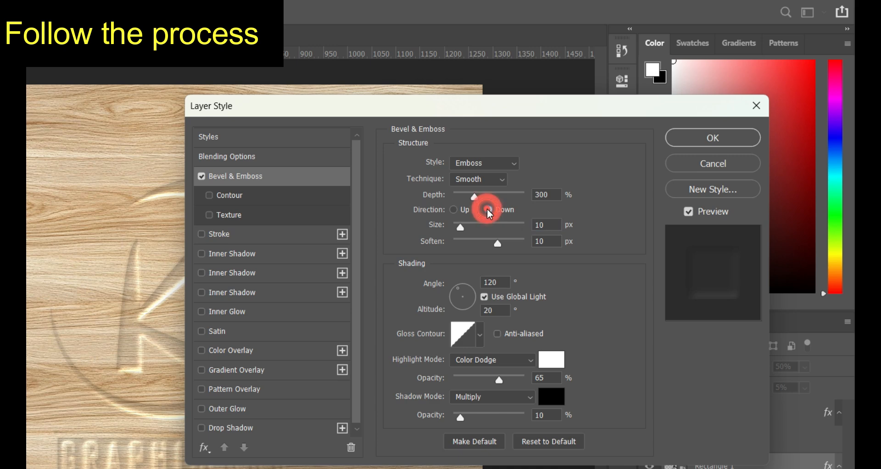
{"action": "left_click", "coordinate": [545, 237]}
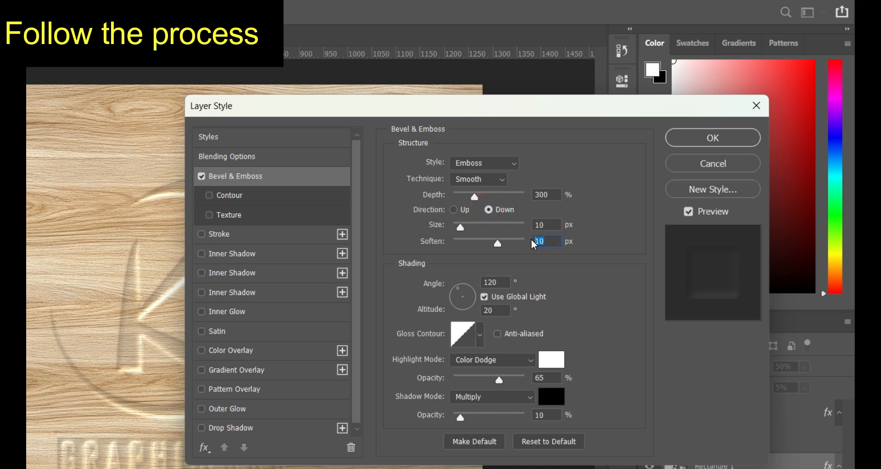
{"action": "type", "text": "8"}
Step: Set the emboss shading angle to 120° and the altitude to 20°
{"action": "left_click", "coordinate": [506, 282]}
{"action": "type", "text": "120"}
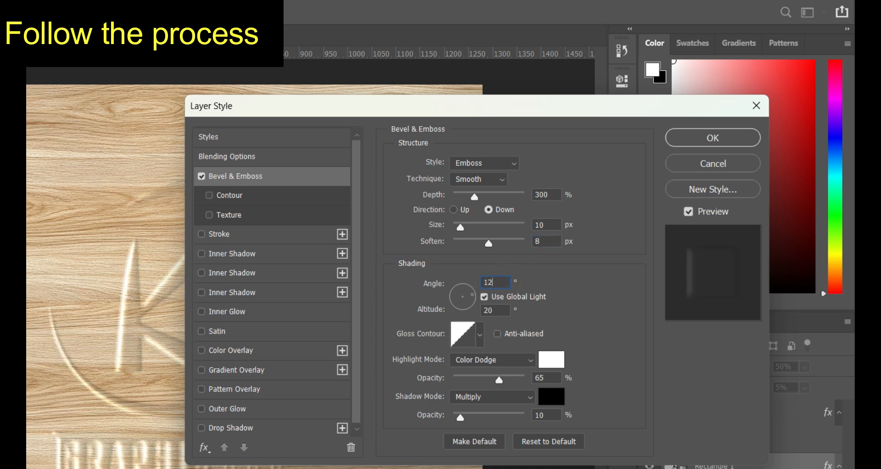
{"action": "double_click", "coordinate": [493, 311]}
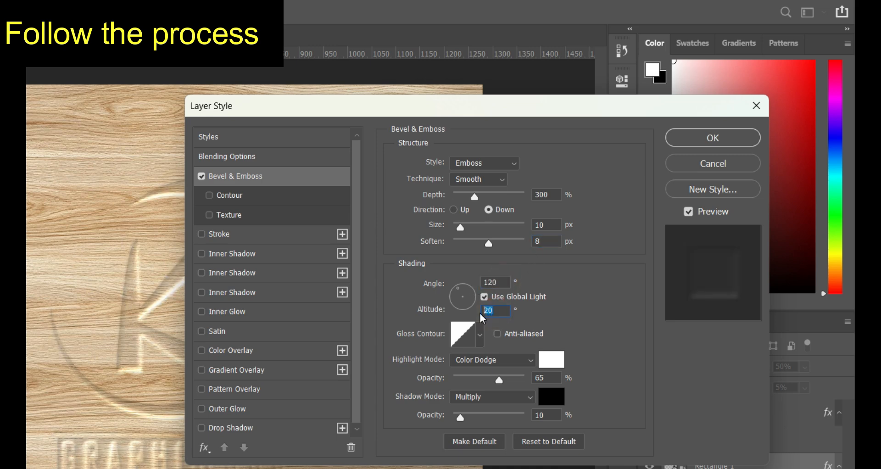
{"action": "type", "text": "20"}
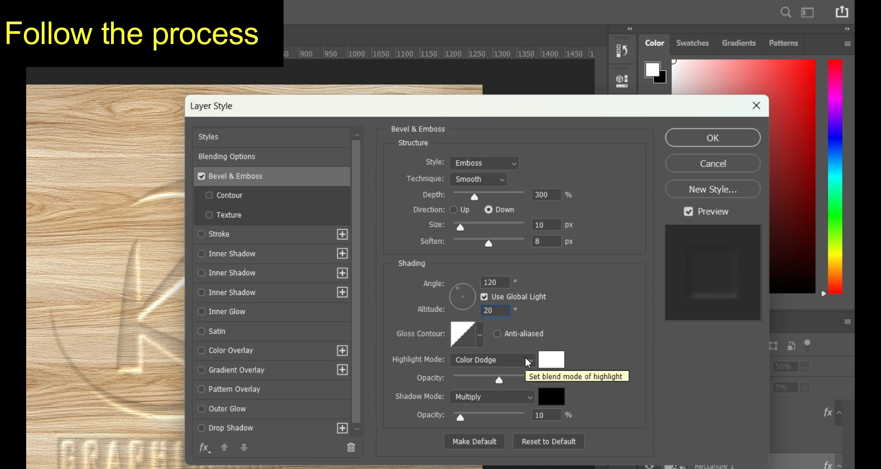
Step: Set the emboss highlight to Linear Dodge (Add) mode in white (ffffff) at 0% opacity
{"action": "left_click", "coordinate": [528, 363]}
{"action": "left_click", "coordinate": [507, 361]}
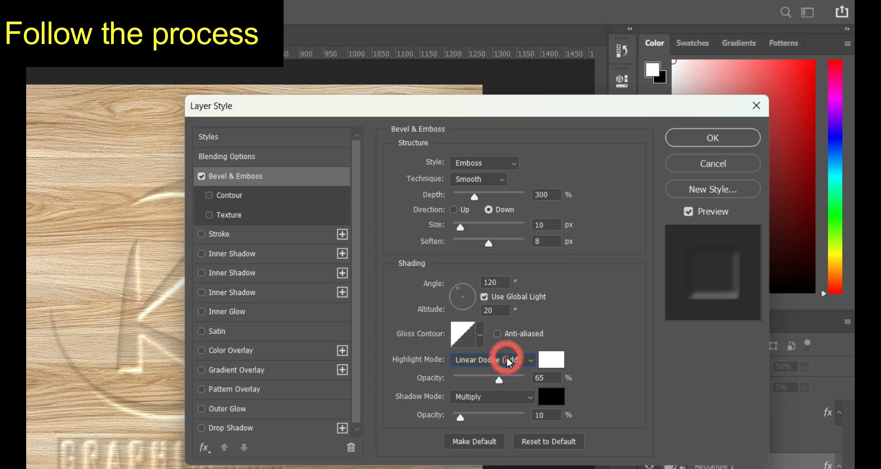
{"action": "left_click", "coordinate": [547, 366]}
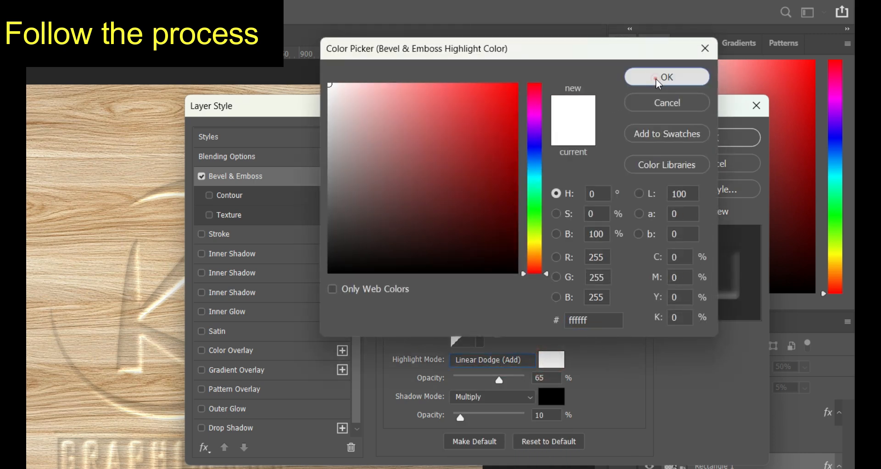
{"action": "left_click", "coordinate": [660, 76]}
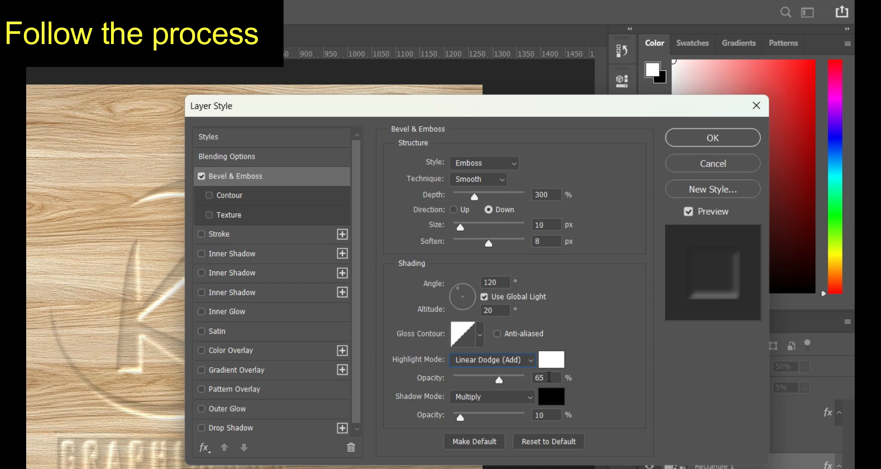
{"action": "double_click", "coordinate": [549, 378]}
{"action": "type", "text": "0"}
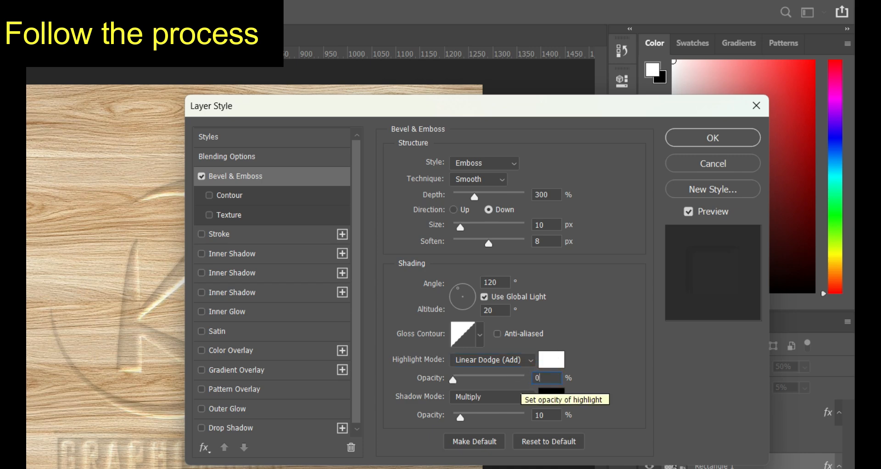
Step: Set the emboss shadow to Linear Burn mode in black (000000) at 70% opacity
{"action": "left_click", "coordinate": [508, 395]}
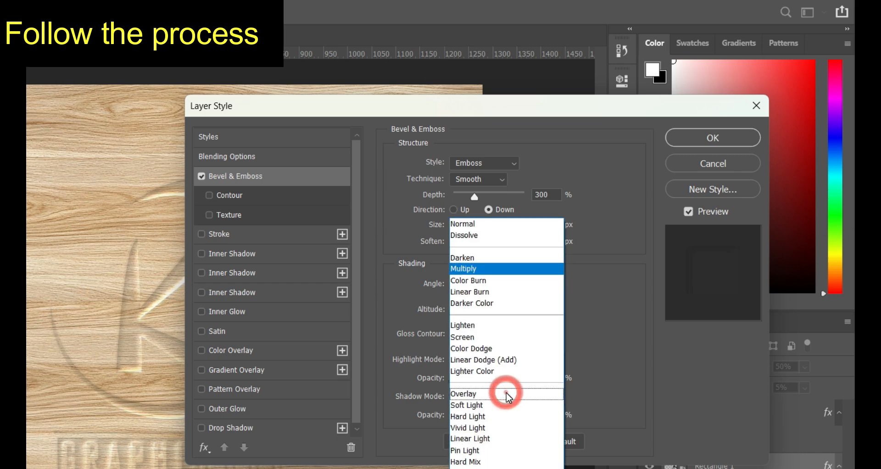
{"action": "left_click", "coordinate": [482, 292]}
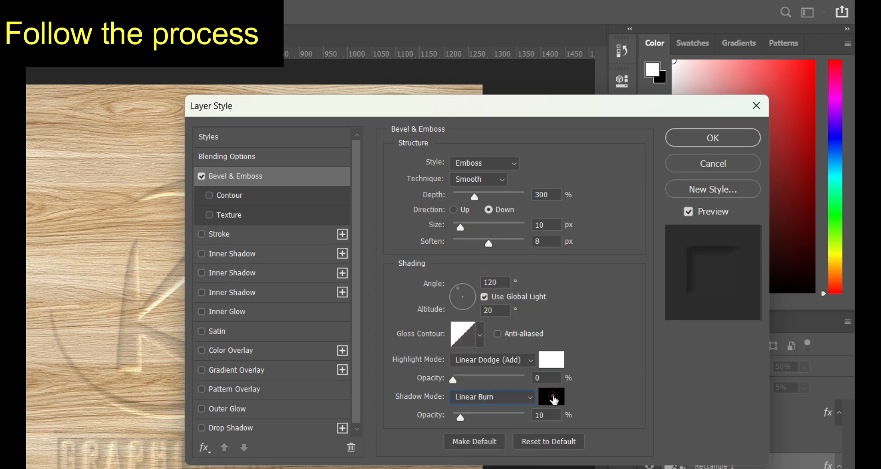
{"action": "left_click", "coordinate": [553, 396]}
{"action": "left_click", "coordinate": [332, 270]}
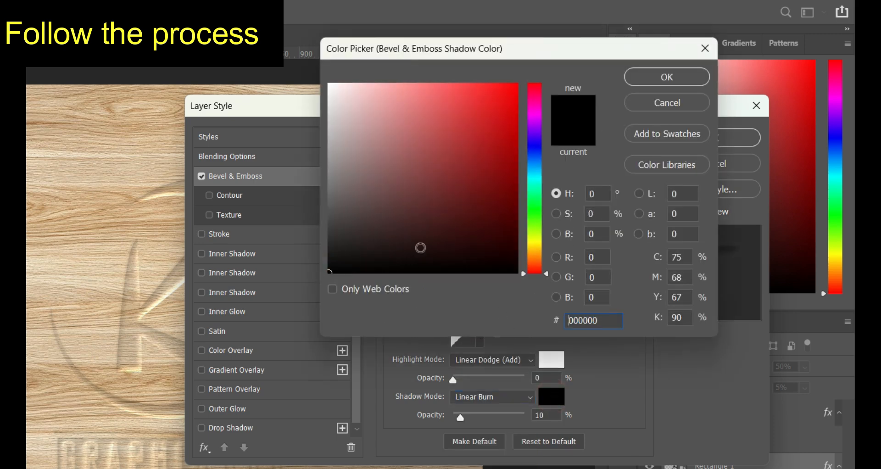
{"action": "left_click", "coordinate": [648, 83]}
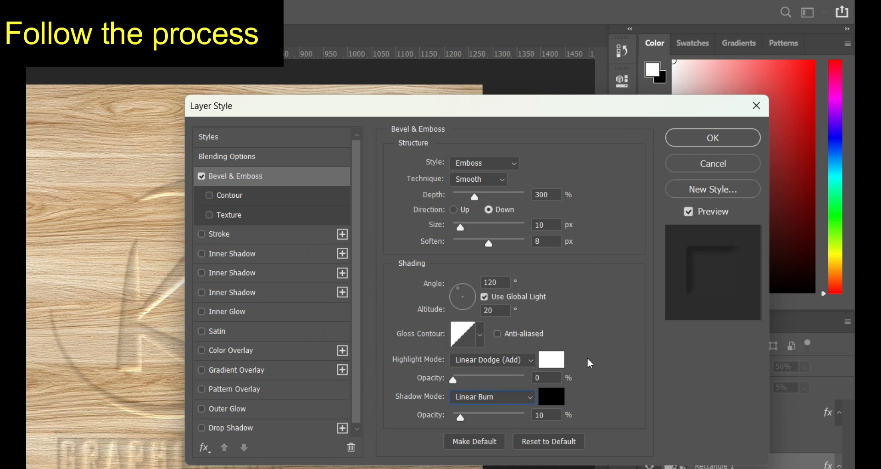
{"action": "left_click_drag", "start_coordinate": [545, 415], "coordinate": [534, 419]}
{"action": "type", "text": "70"}
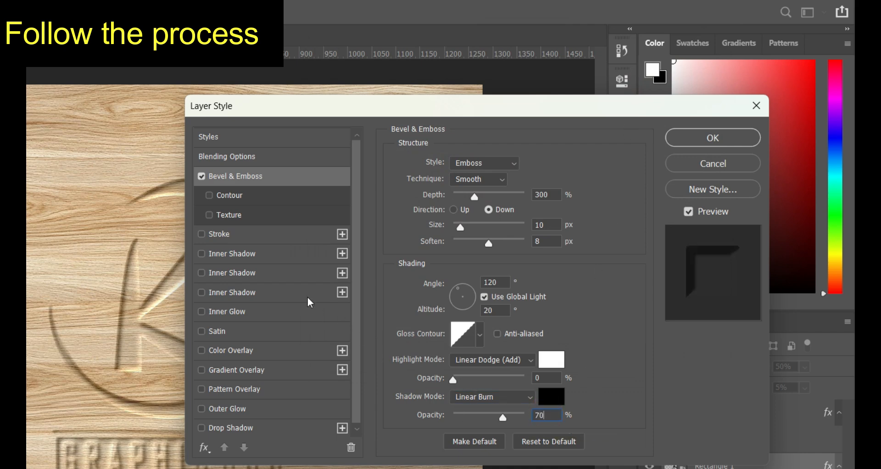
Step: Enable the first inner shadow with Linear Burn blend mode in black (000000)
{"action": "left_click", "coordinate": [282, 260]}
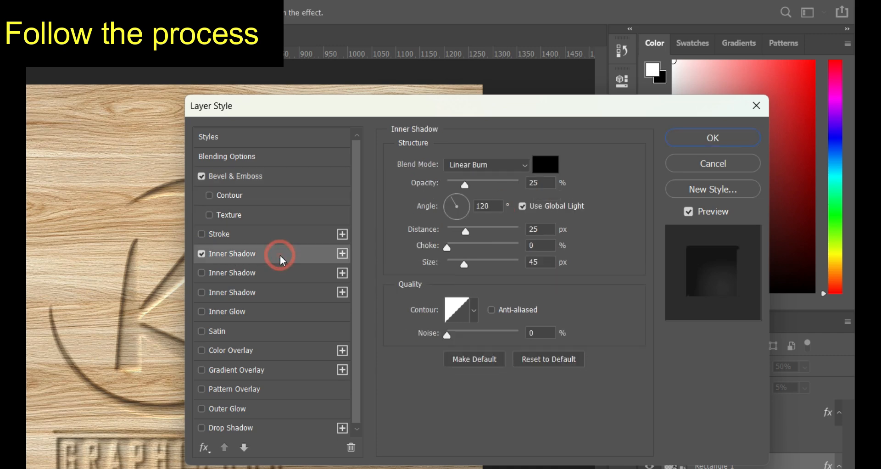
{"action": "left_click", "coordinate": [504, 168]}
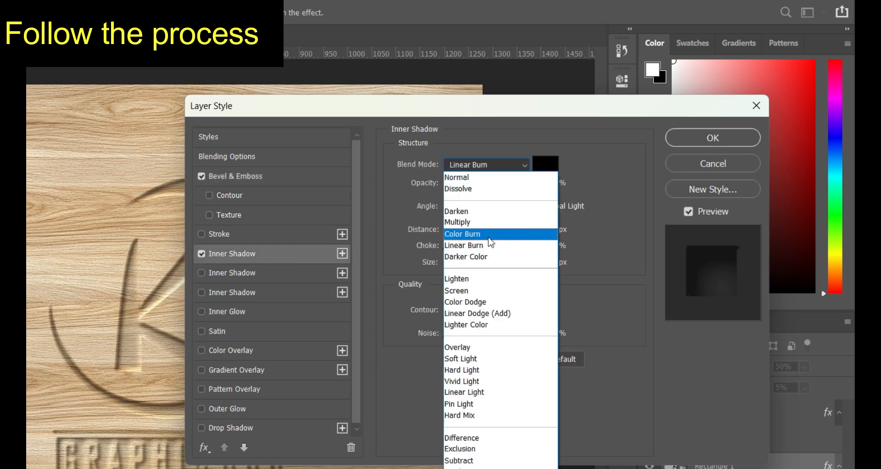
{"action": "left_click", "coordinate": [491, 246]}
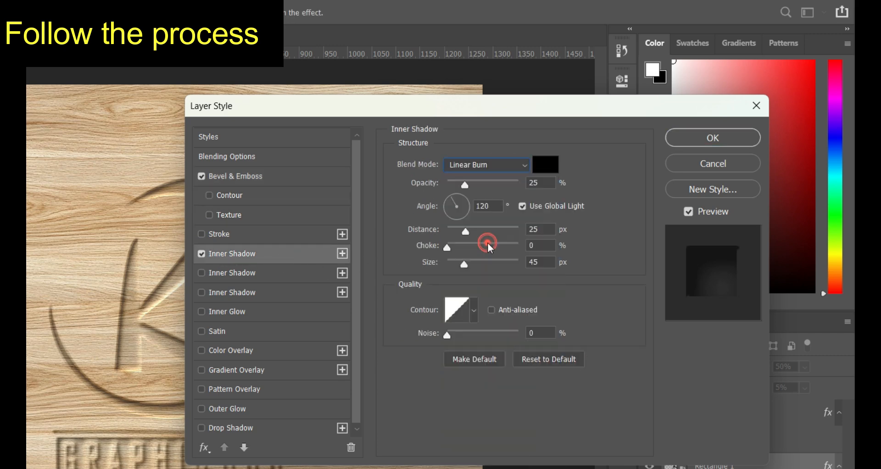
{"action": "left_click", "coordinate": [544, 165]}
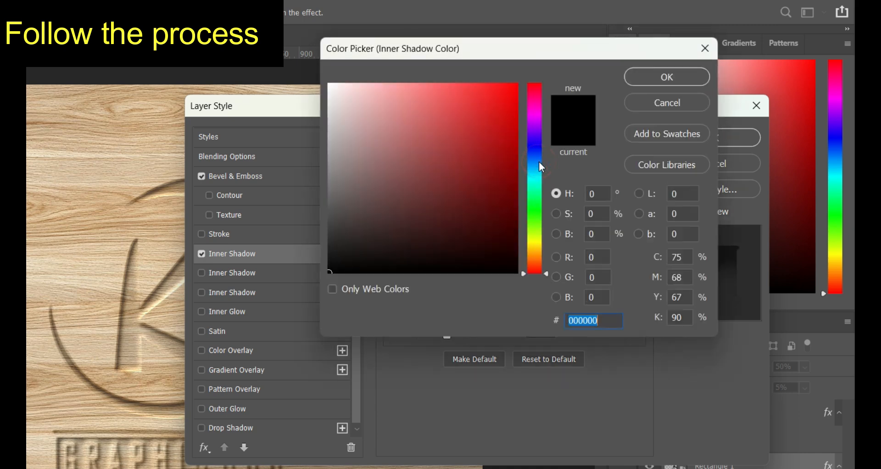
{"action": "left_click", "coordinate": [673, 82]}
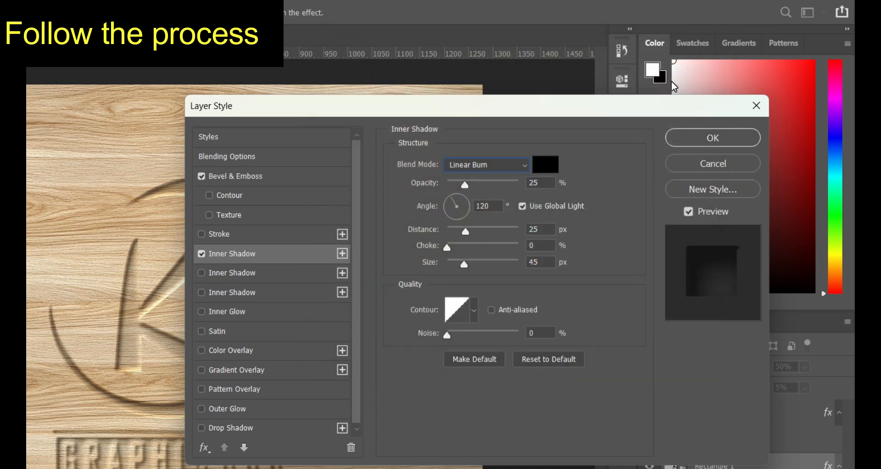
Step: Set the first inner shadow to 25% opacity, 120° angle, 25 px distance, 0% choke and 45 px size
{"action": "left_click", "coordinate": [541, 183]}
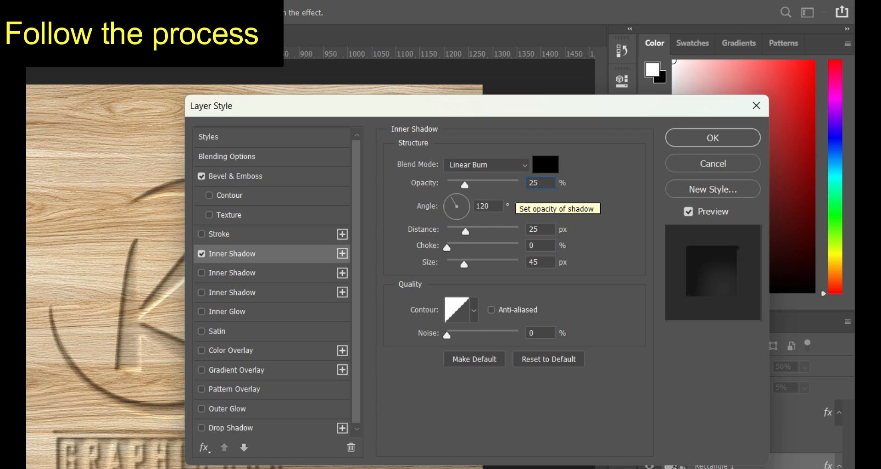
{"action": "left_click", "coordinate": [484, 206]}
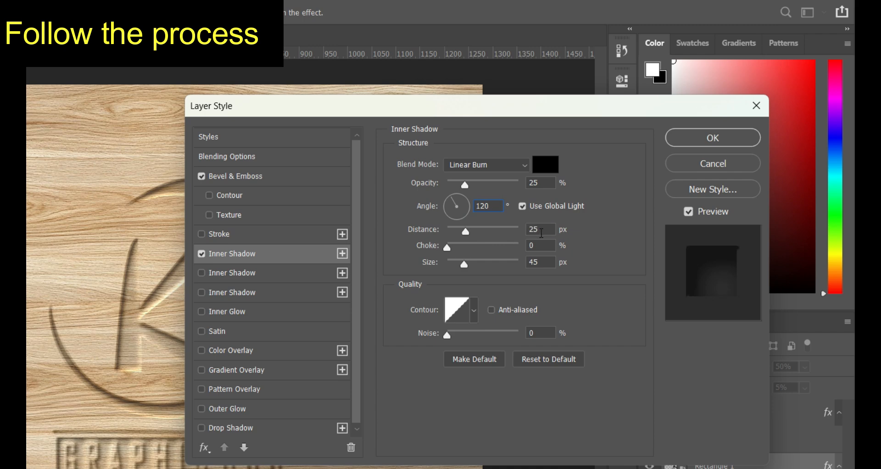
{"action": "left_click_drag", "start_coordinate": [540, 230], "coordinate": [513, 233]}
{"action": "type", "text": "25"}
{"action": "left_click", "coordinate": [536, 246]}
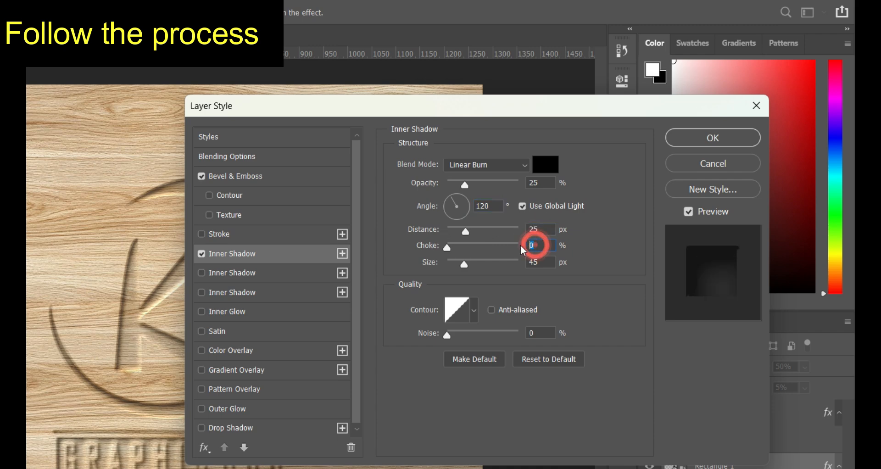
{"action": "left_click_drag", "start_coordinate": [547, 261], "coordinate": [522, 269]}
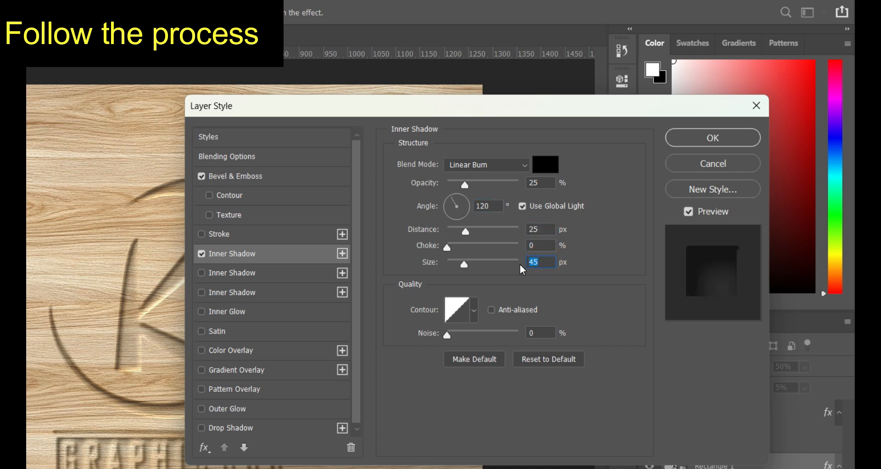
{"action": "type", "text": "45"}
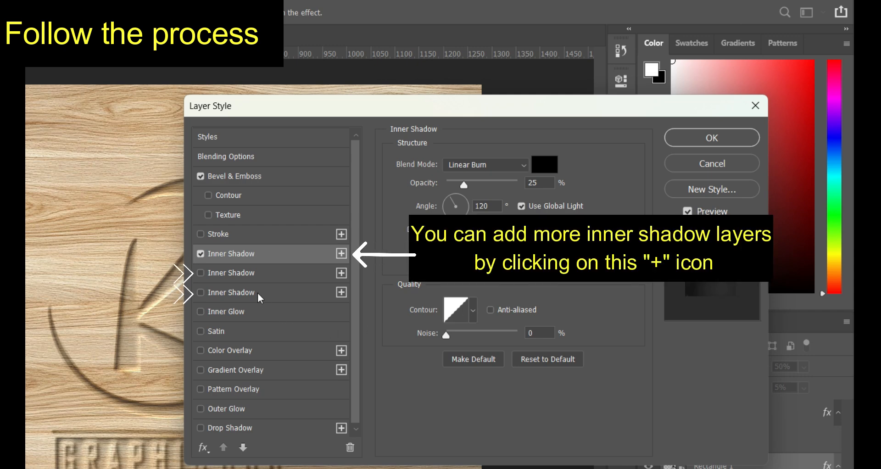
Step: Enable the second inner shadow with Overlay blend mode in black (000000)
{"action": "left_click", "coordinate": [201, 273]}
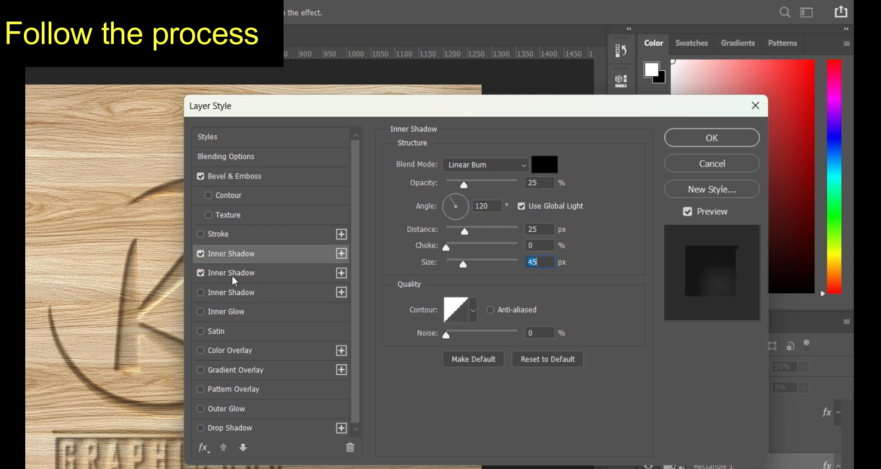
{"action": "left_click", "coordinate": [283, 276]}
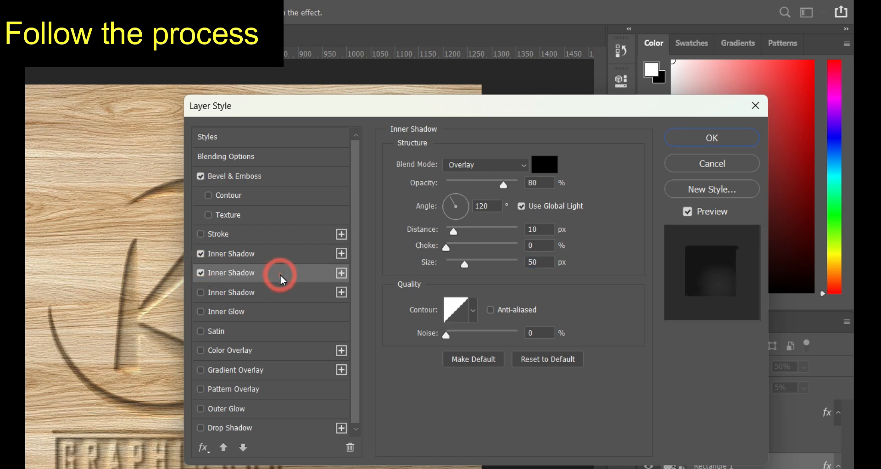
{"action": "left_click", "coordinate": [486, 166]}
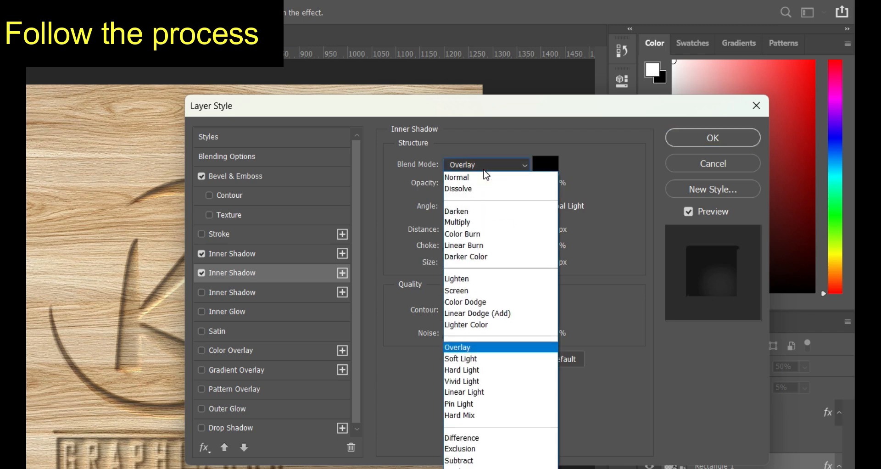
{"action": "left_click", "coordinate": [463, 348]}
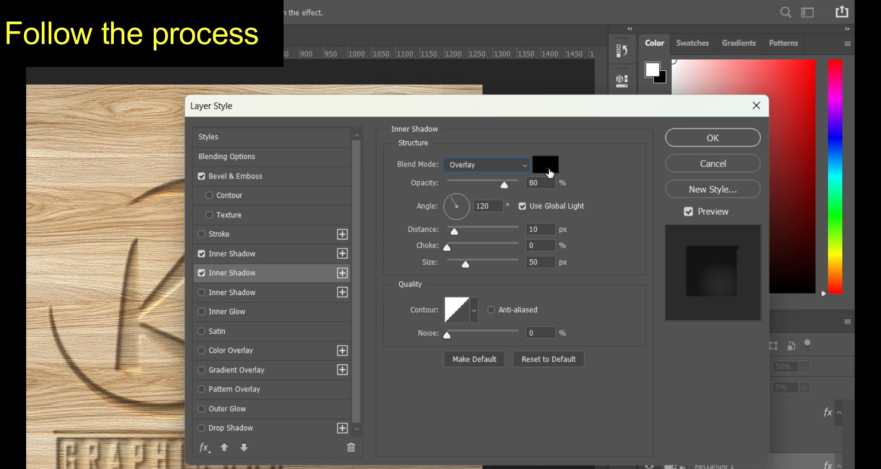
{"action": "left_click", "coordinate": [549, 170]}
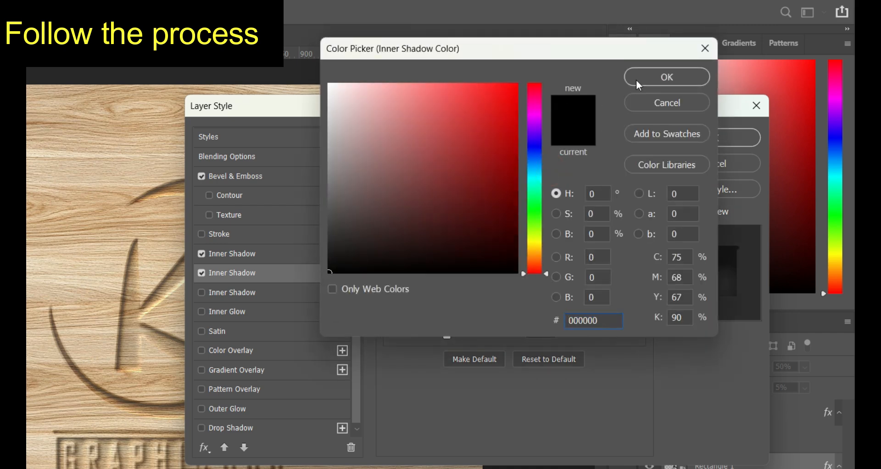
{"action": "left_click", "coordinate": [659, 78]}
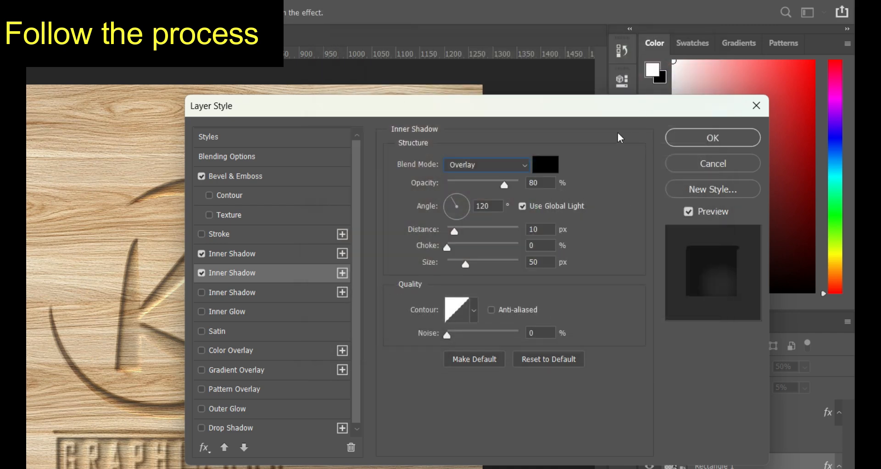
Step: Set the second inner shadow to 80% opacity, 120° angle, 10 px distance, 0% choke and 50 px size
{"action": "left_click", "coordinate": [537, 182]}
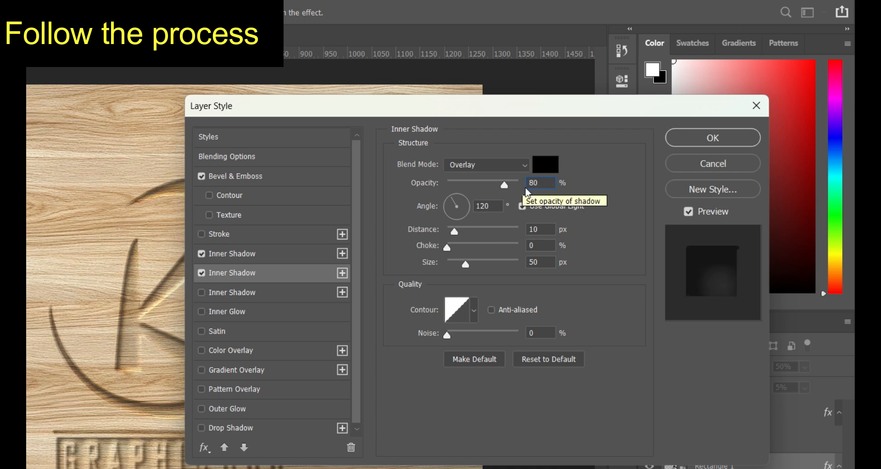
{"action": "double_click", "coordinate": [495, 207]}
{"action": "type", "text": "12"}
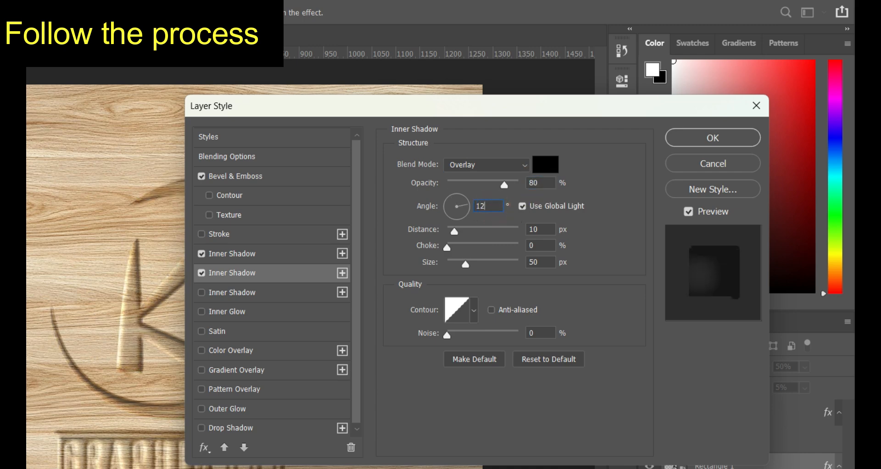
{"action": "type", "text": "0"}
{"action": "double_click", "coordinate": [538, 229]}
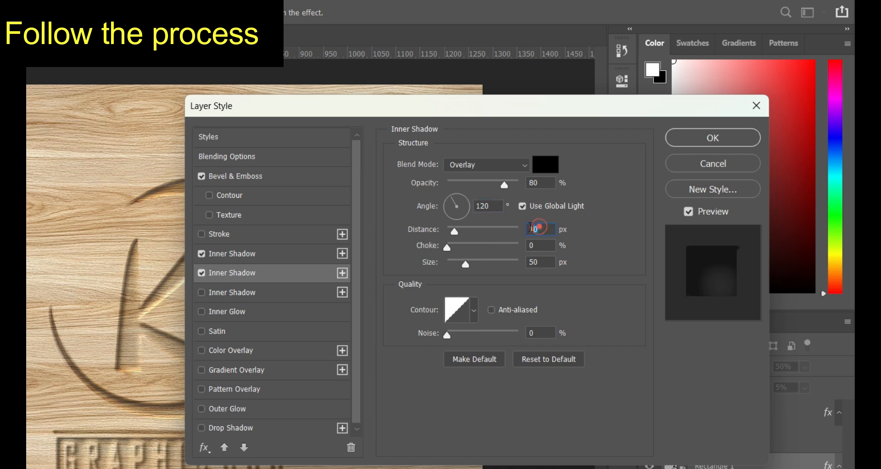
{"action": "type", "text": "10"}
{"action": "double_click", "coordinate": [538, 245]}
{"action": "type", "text": "0"}
{"action": "double_click", "coordinate": [538, 262]}
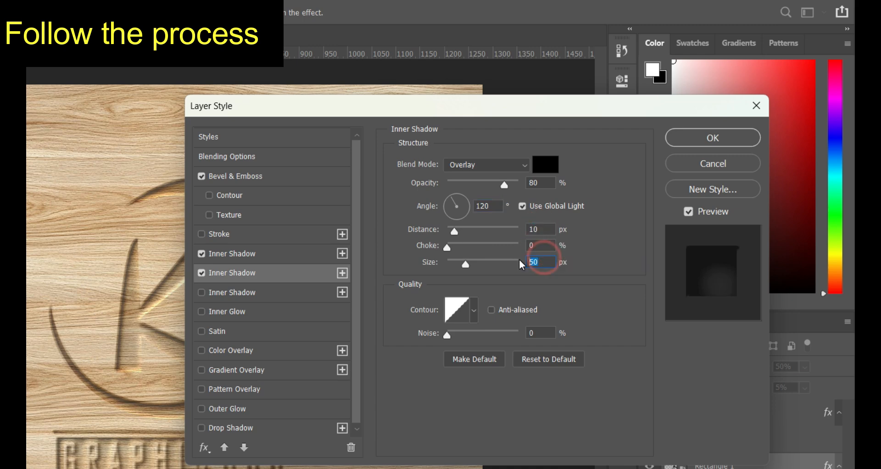
{"action": "type", "text": "50"}
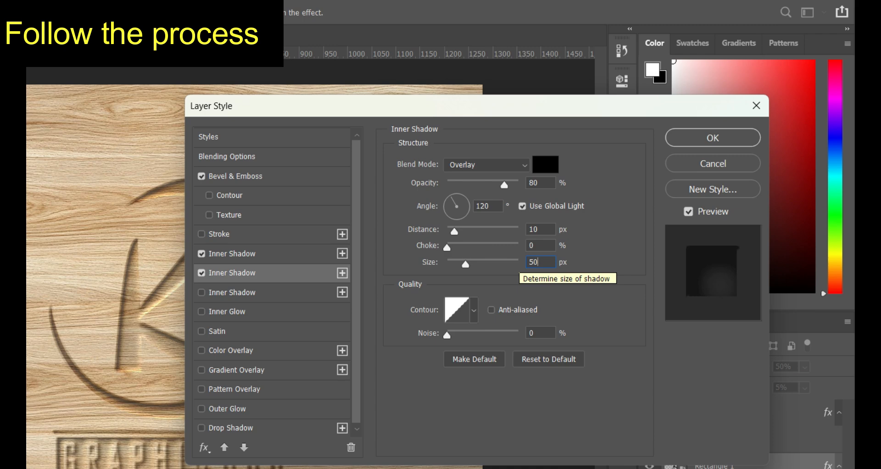
Step: Enable the third inner shadow with Normal blend mode in white (ffffff)
{"action": "left_click", "coordinate": [202, 293]}
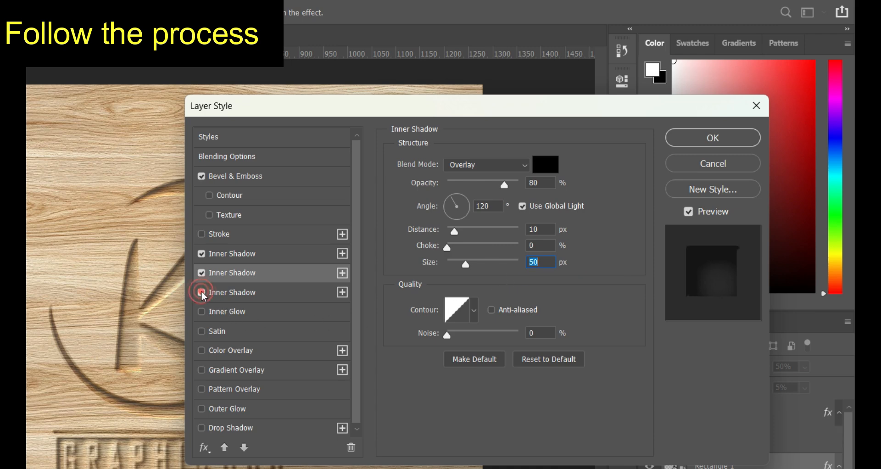
{"action": "left_click", "coordinate": [267, 296]}
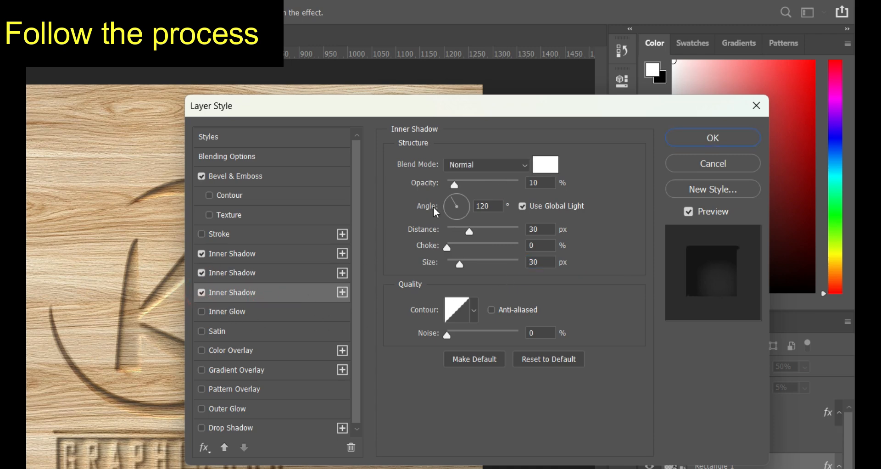
{"action": "left_click", "coordinate": [483, 172]}
{"action": "left_click", "coordinate": [479, 177]}
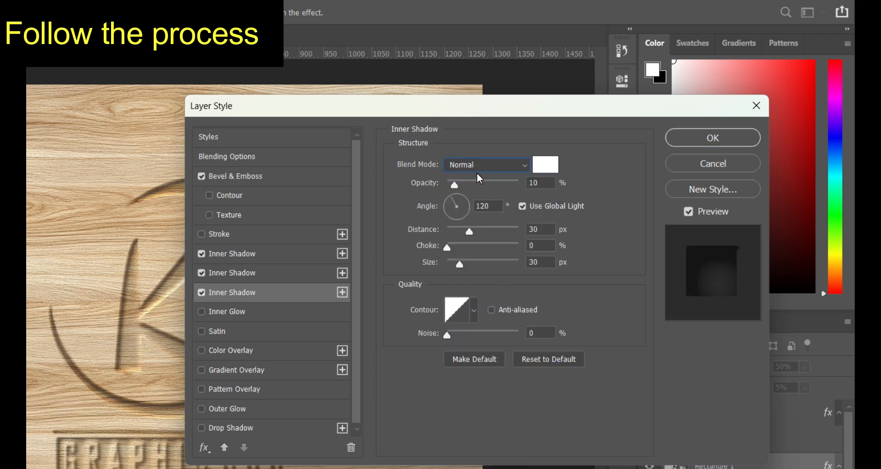
{"action": "left_click", "coordinate": [546, 164]}
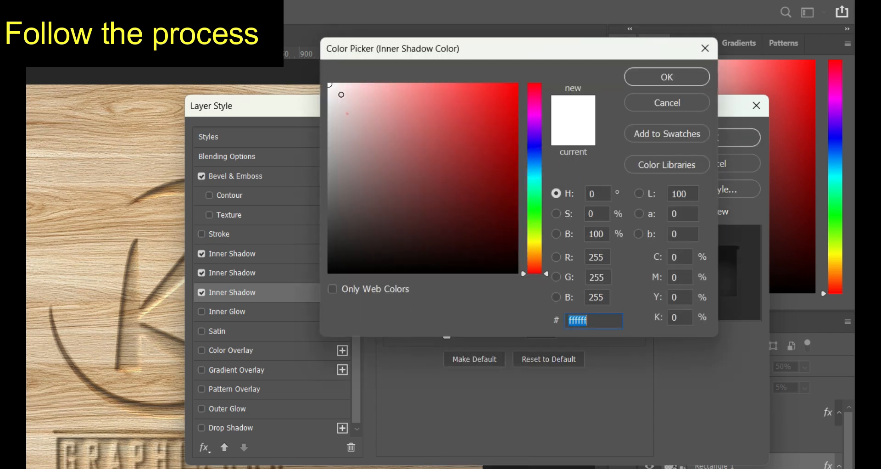
{"action": "left_click", "coordinate": [638, 83]}
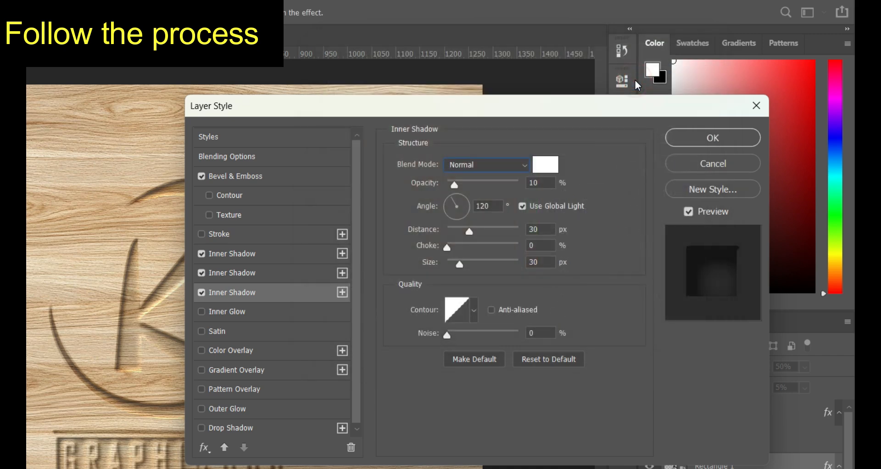
Step: Set the third inner shadow to 10% opacity, 120° angle, 30 px distance, 0% choke and 30 px size
{"action": "left_click_drag", "start_coordinate": [542, 182], "coordinate": [516, 185]}
{"action": "type", "text": "10"}
{"action": "double_click", "coordinate": [493, 206]}
{"action": "type", "text": "120"}
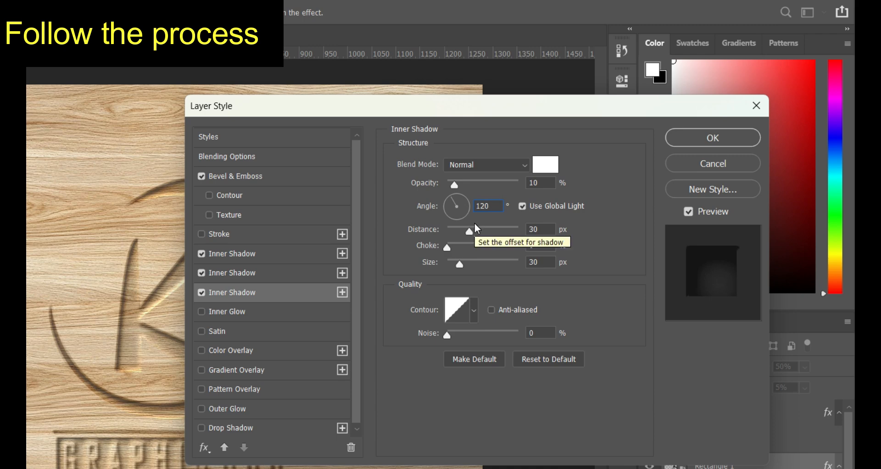
{"action": "left_click_drag", "start_coordinate": [546, 228], "coordinate": [525, 238]}
{"action": "type", "text": "30"}
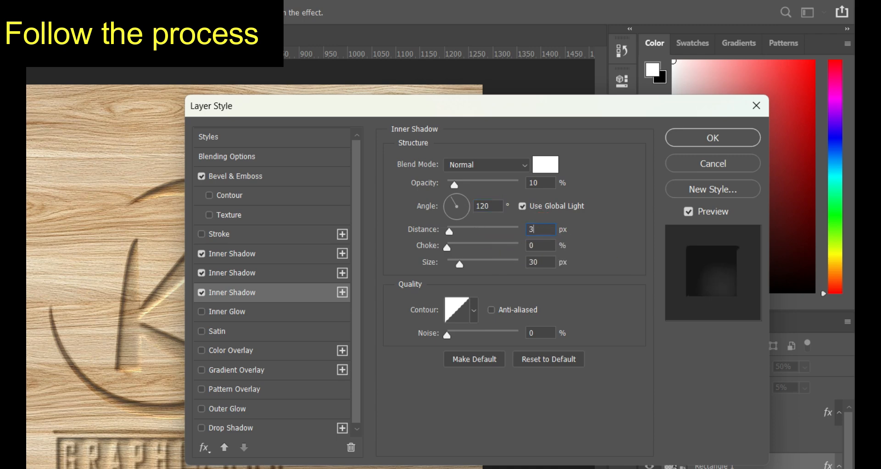
{"action": "double_click", "coordinate": [534, 245]}
{"action": "type", "text": "9"}
{"action": "type", "text": "0"}
{"action": "type", "text": "30"}
Step: Enable an outer glow in Color Dodge mode with 20% opacity, 0% noise and a solid white colour
{"action": "left_click", "coordinate": [203, 410]}
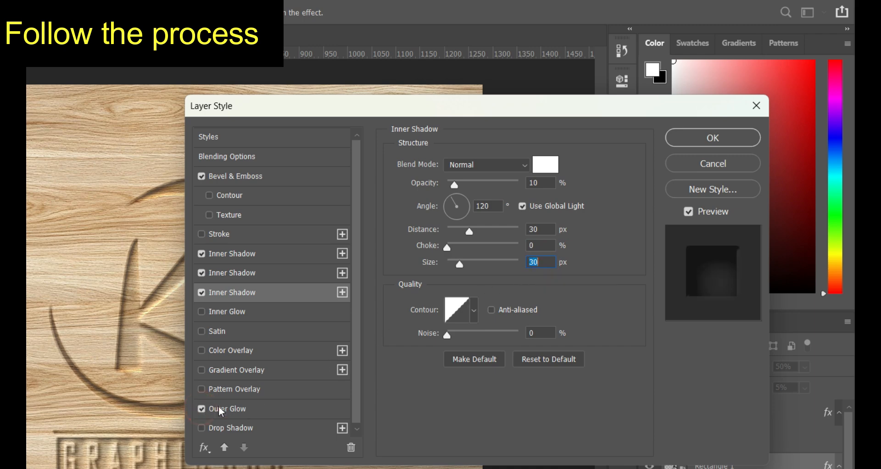
{"action": "left_click", "coordinate": [258, 419]}
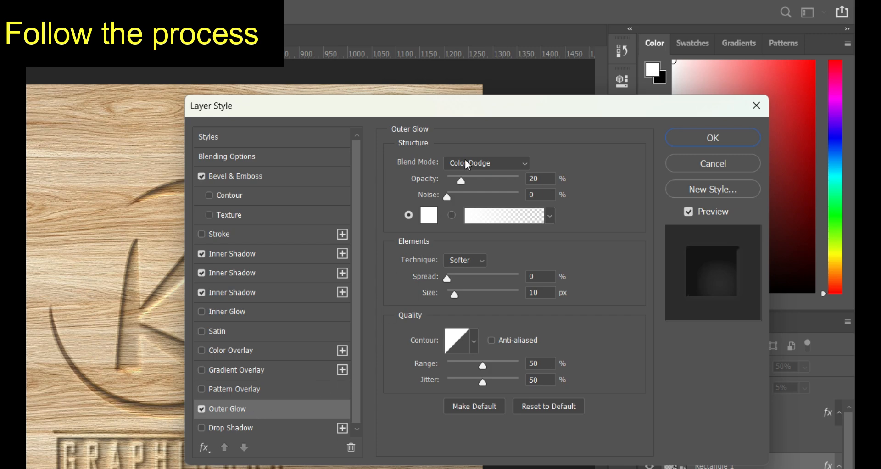
{"action": "left_click", "coordinate": [468, 164]}
{"action": "left_click", "coordinate": [467, 297]}
{"action": "double_click", "coordinate": [543, 179]}
{"action": "type", "text": "20"}
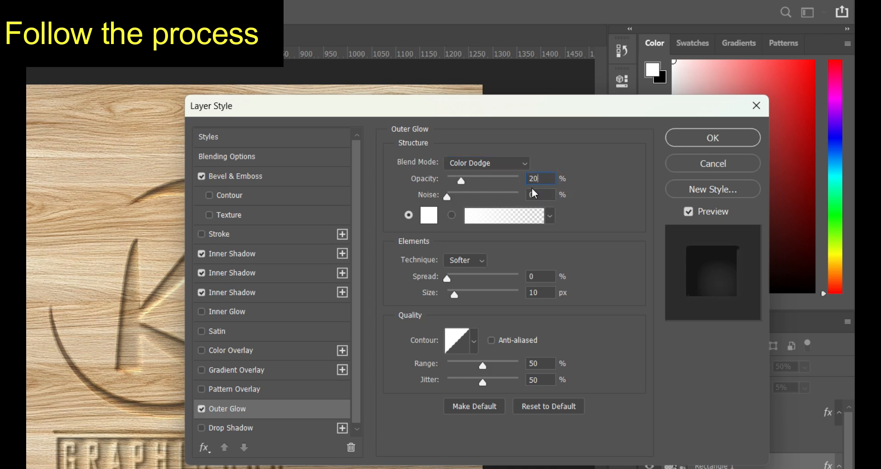
{"action": "left_click", "coordinate": [538, 198]}
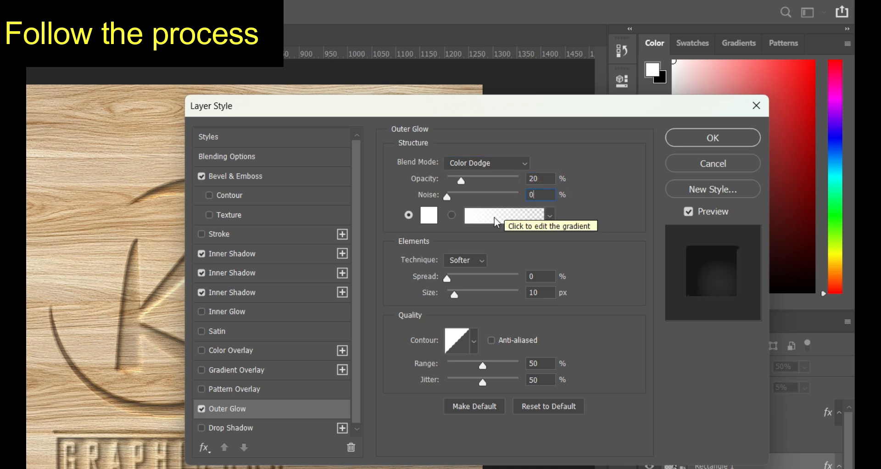
{"action": "left_click", "coordinate": [409, 216]}
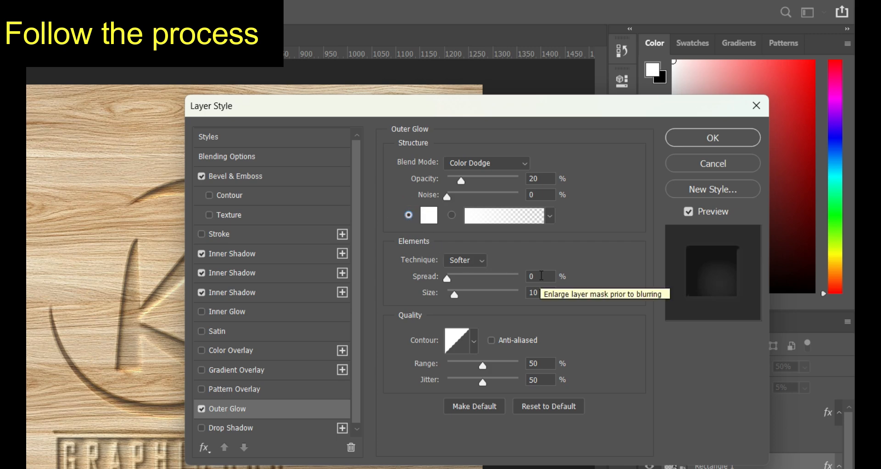
Step: Set the outer glow's spread to 0%, size to 10 px, range to 50% and jitter to 50%
{"action": "left_click", "coordinate": [542, 275]}
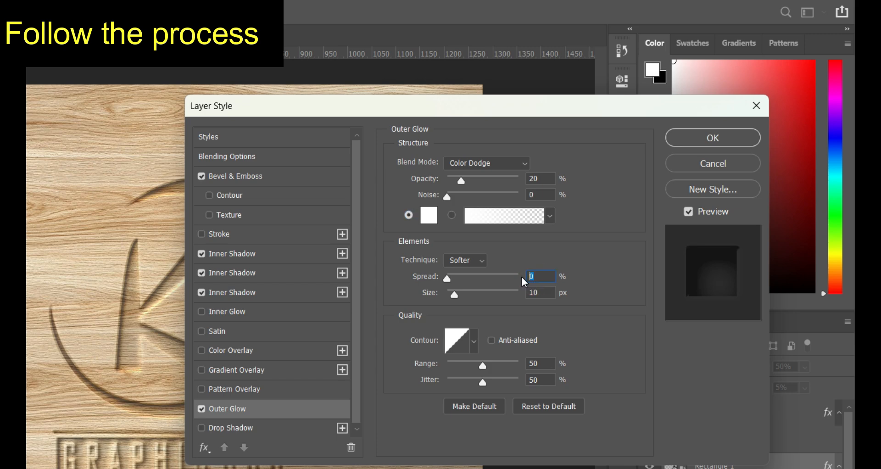
{"action": "left_click", "coordinate": [537, 293]}
{"action": "left_click", "coordinate": [538, 363]}
{"action": "left_click", "coordinate": [535, 381]}
{"action": "type", "text": "50"}
Step: Enable a drop shadow with Color Dodge blend mode in white (ffffff)
{"action": "left_click", "coordinate": [203, 429]}
{"action": "left_click", "coordinate": [253, 428]}
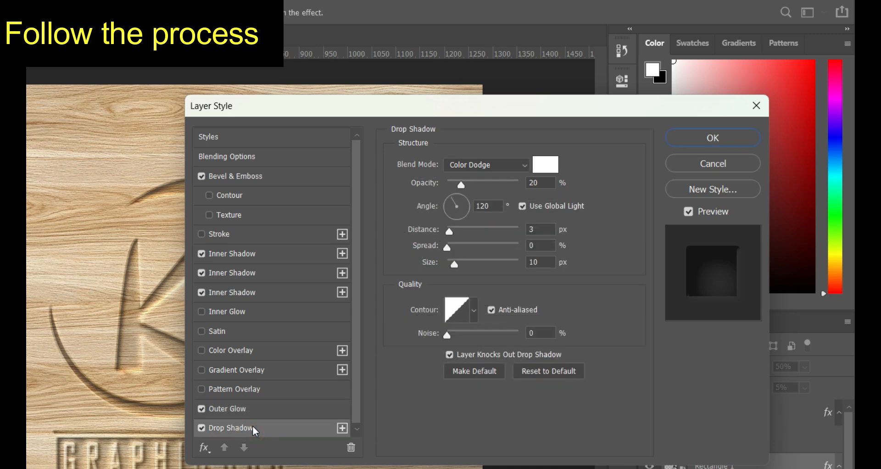
{"action": "left_click", "coordinate": [499, 170]}
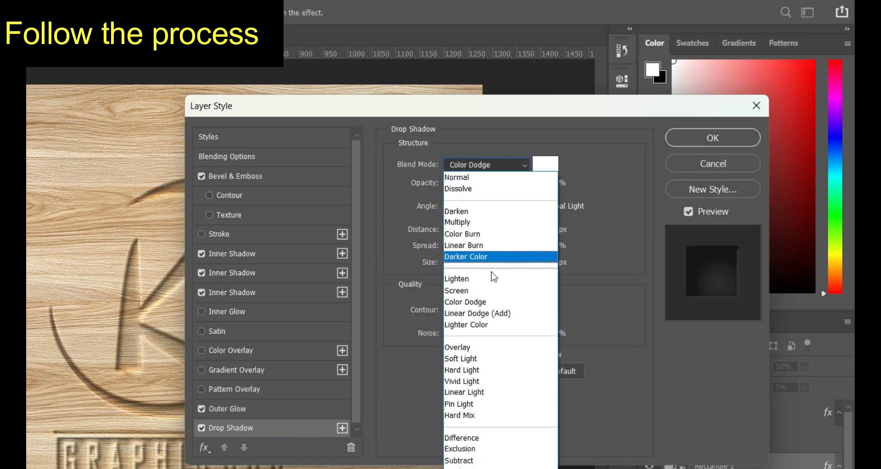
{"action": "left_click", "coordinate": [493, 302]}
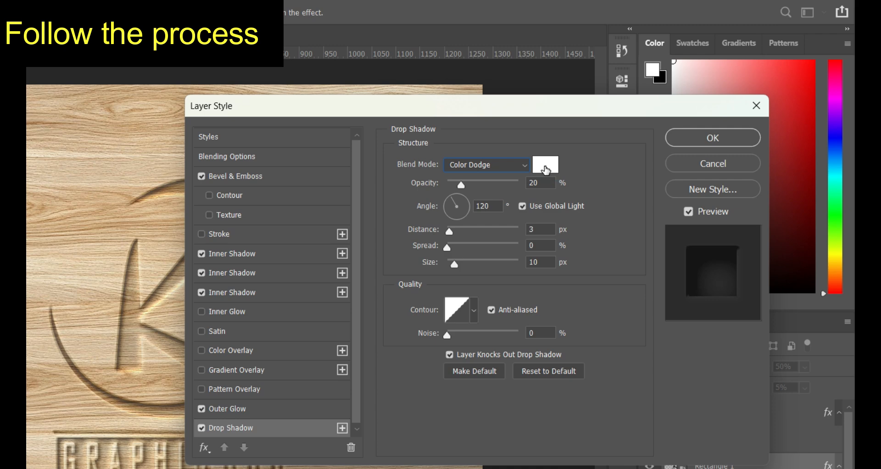
{"action": "left_click", "coordinate": [546, 168]}
{"action": "left_click_drag", "start_coordinate": [365, 116], "coordinate": [314, 69]}
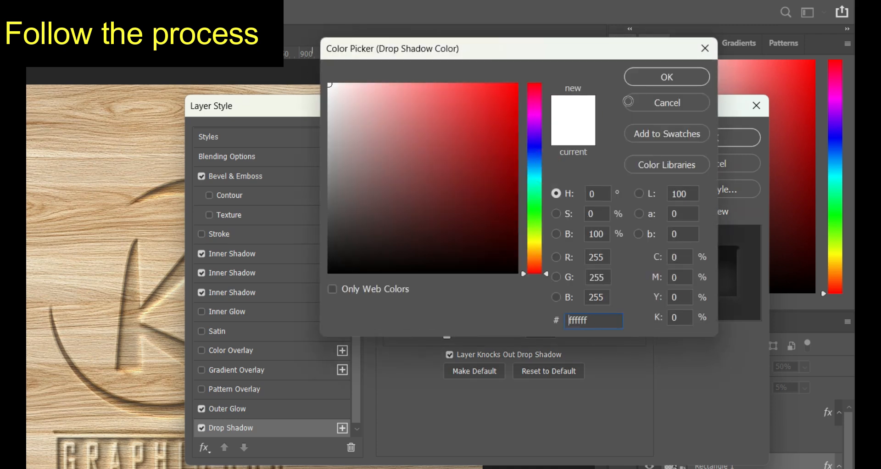
{"action": "left_click", "coordinate": [632, 73]}
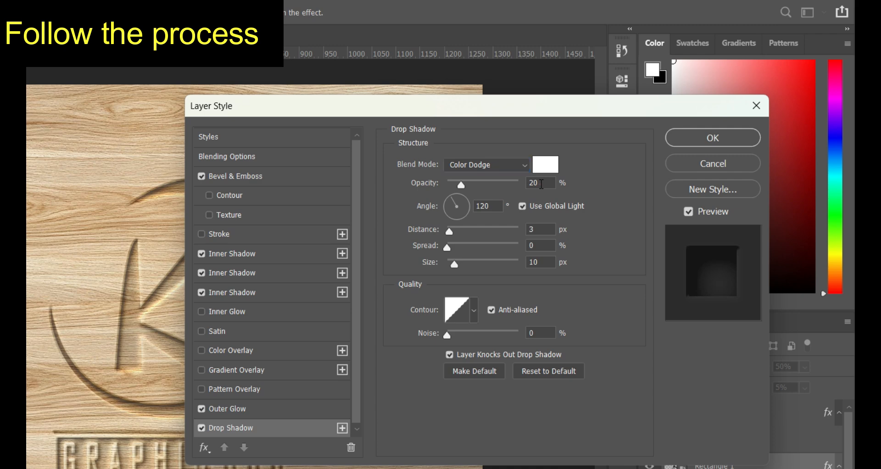
Step: Set the drop shadow to 20% opacity, 120° angle, 3 px distance, 0% spread and 10 px size, and apply the layer style
{"action": "left_click", "coordinate": [541, 183]}
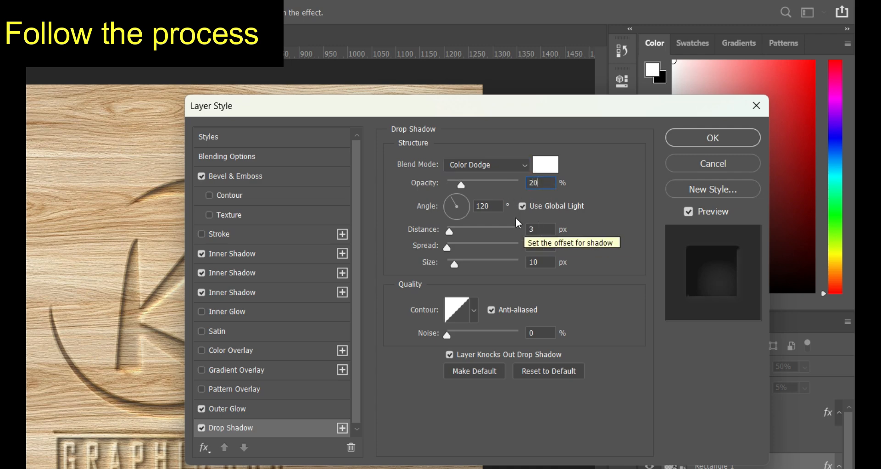
{"action": "left_click", "coordinate": [495, 203]}
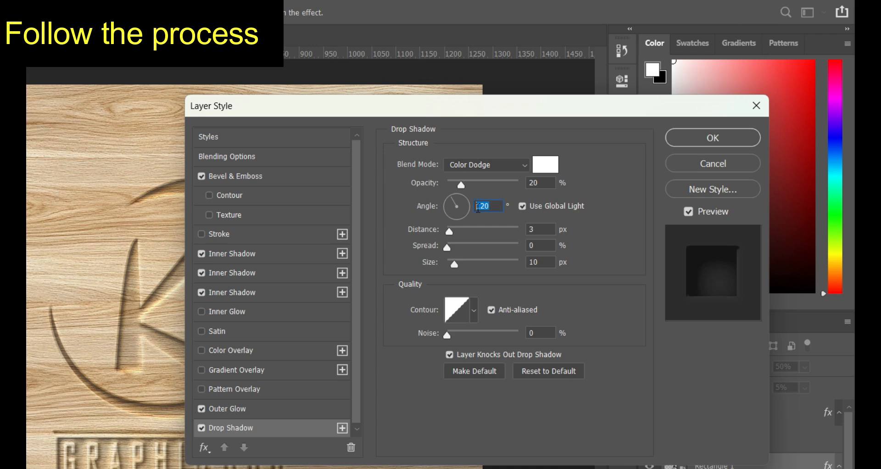
{"action": "type", "text": "120"}
{"action": "left_click", "coordinate": [536, 246]}
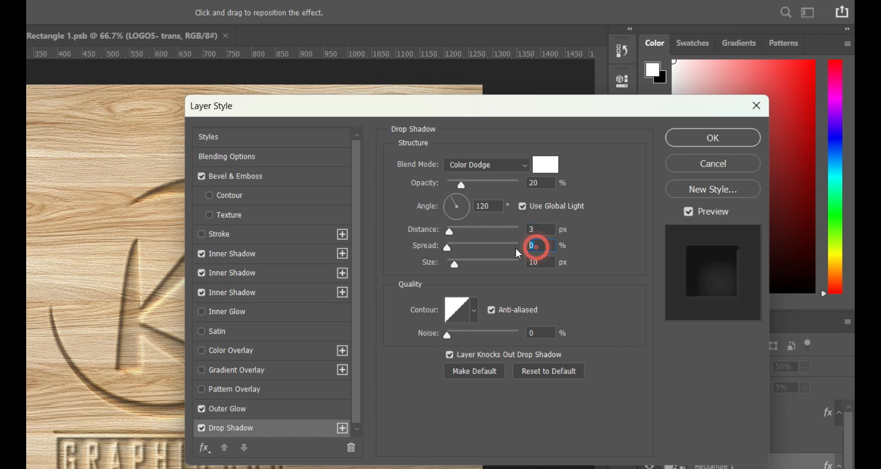
{"action": "left_click", "coordinate": [540, 261]}
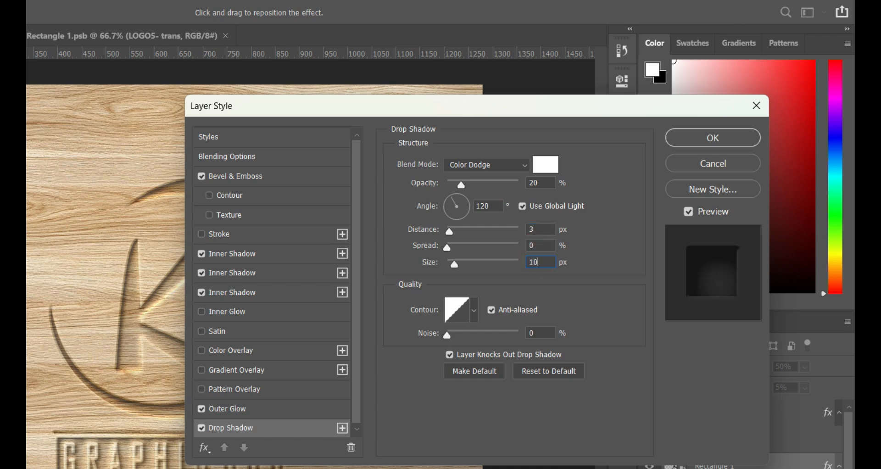
{"action": "left_click", "coordinate": [695, 139]}
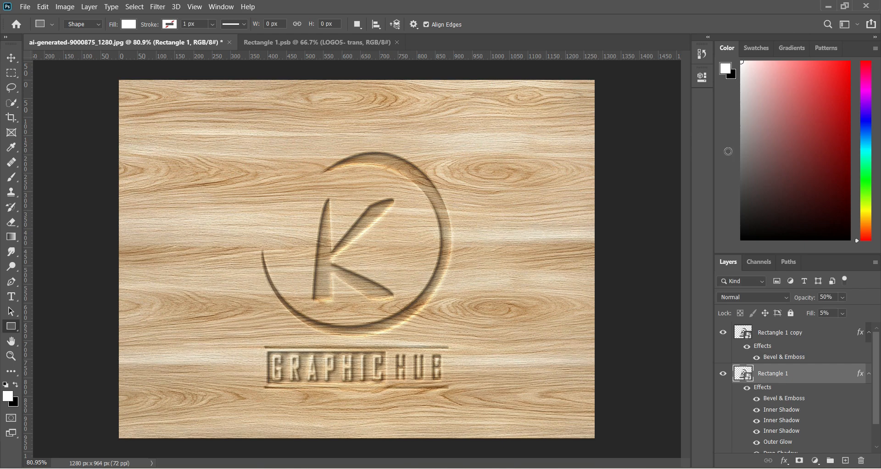
Step: Duplicate the Rectangle 1 copy layer as an effect-free top layer with 0% fill
{"action": "left_click_drag", "start_coordinate": [816, 336], "coordinate": [846, 461]}
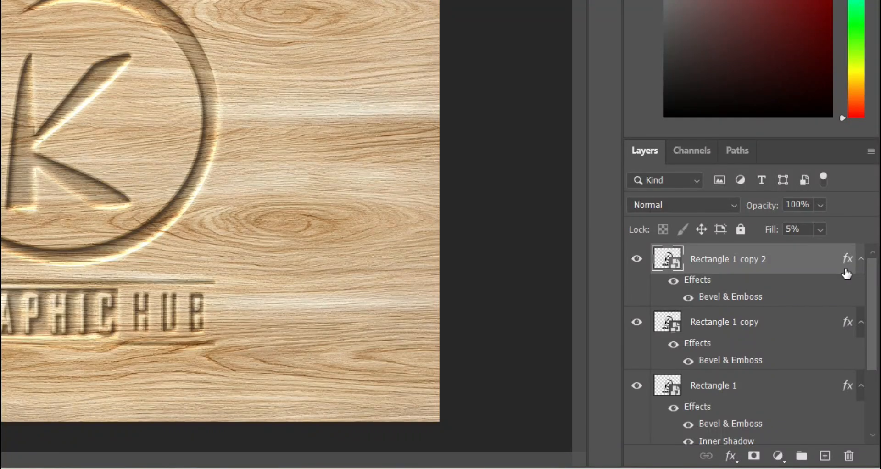
{"action": "left_click_drag", "start_coordinate": [848, 264], "coordinate": [856, 459]}
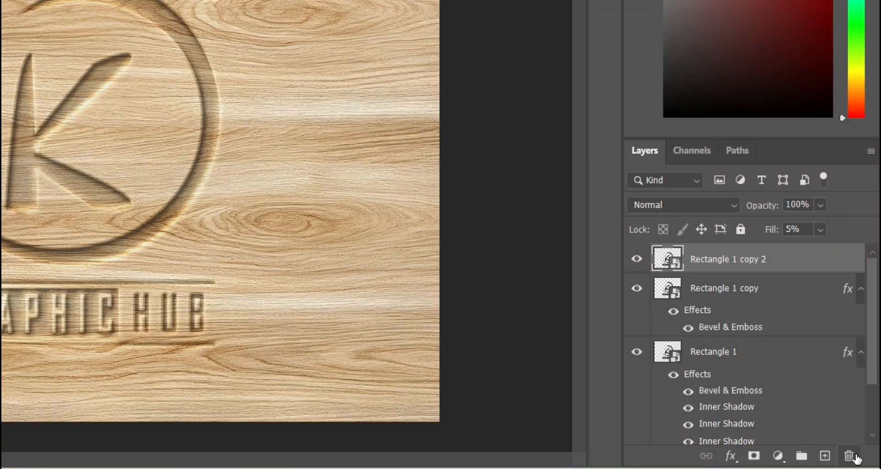
{"action": "double_click", "coordinate": [801, 228]}
{"action": "type", "text": "0"}
{"action": "key", "text": "Return"}
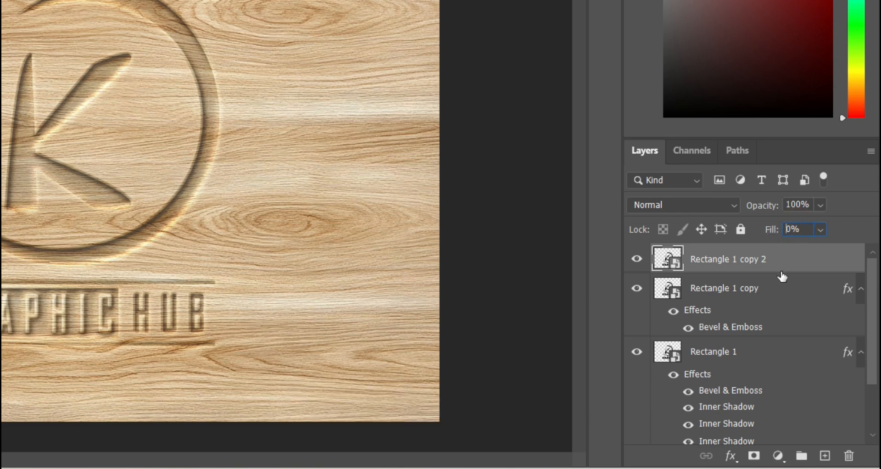
Step: Group the Rectangle 1 copy and Rectangle 1 layers and name the group Effect
{"action": "left_click", "coordinate": [787, 290]}
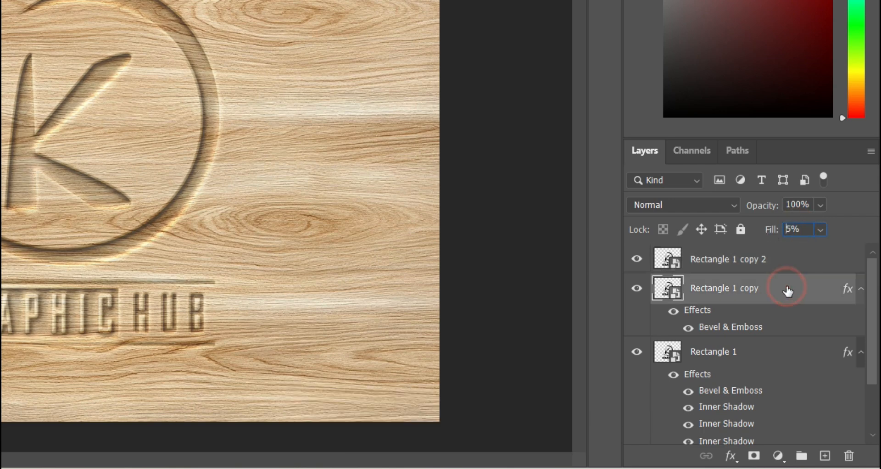
{"action": "left_click", "coordinate": [787, 349], "text": "ctrl"}
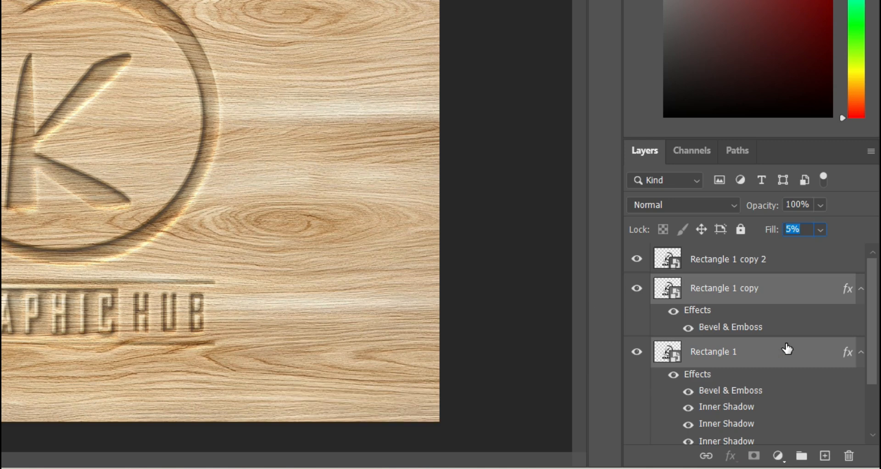
{"action": "key", "text": "ctrl+g"}
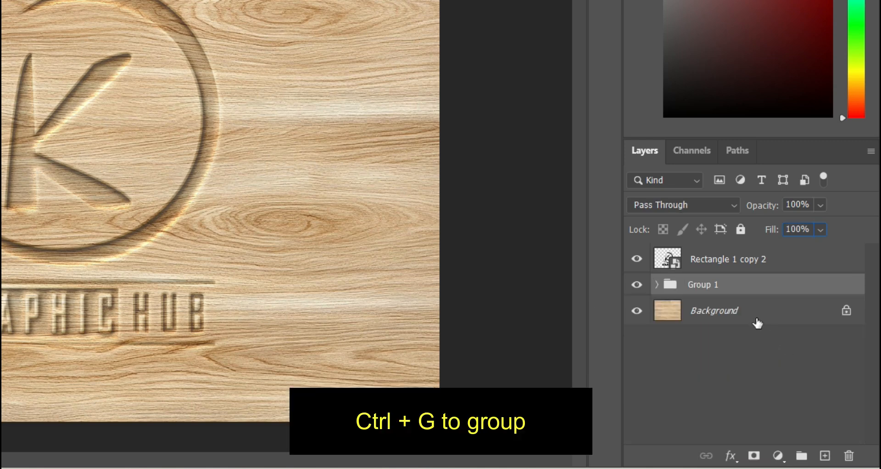
{"action": "double_click", "coordinate": [705, 286]}
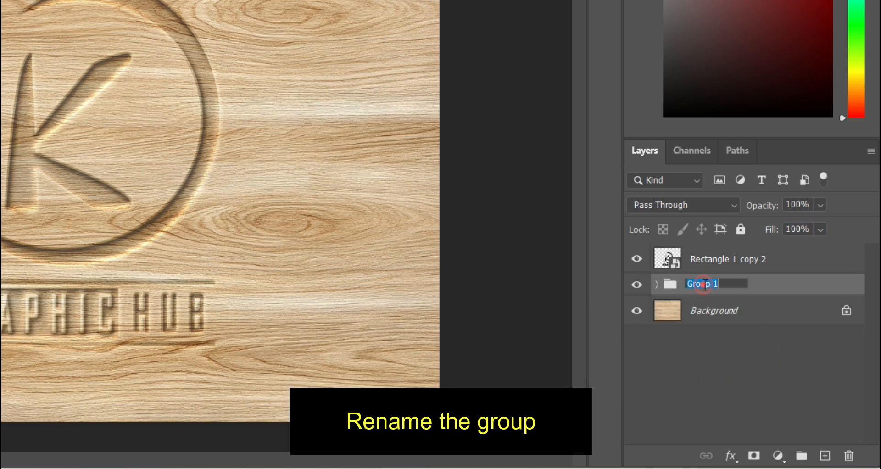
{"action": "type", "text": "Effect"}
Step: Rename the top layer, Rectangle 1 copy 2, as Edit this
{"action": "left_click", "coordinate": [733, 260]}
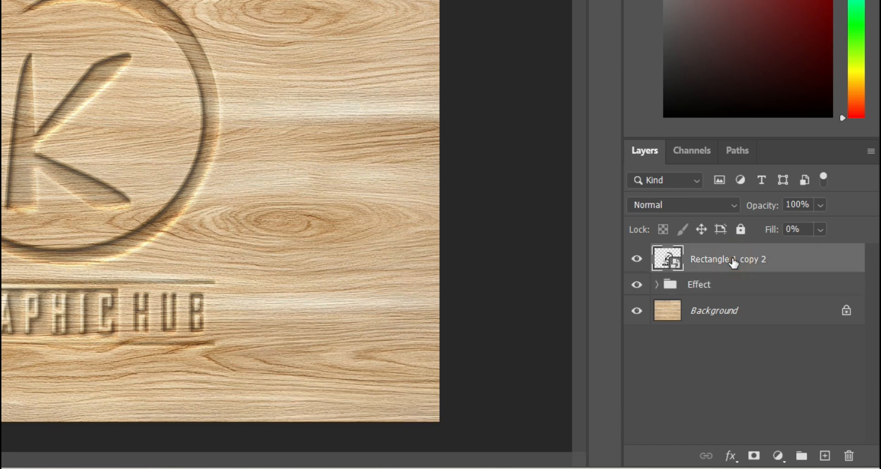
{"action": "double_click", "coordinate": [733, 259]}
{"action": "type", "text": "E"}
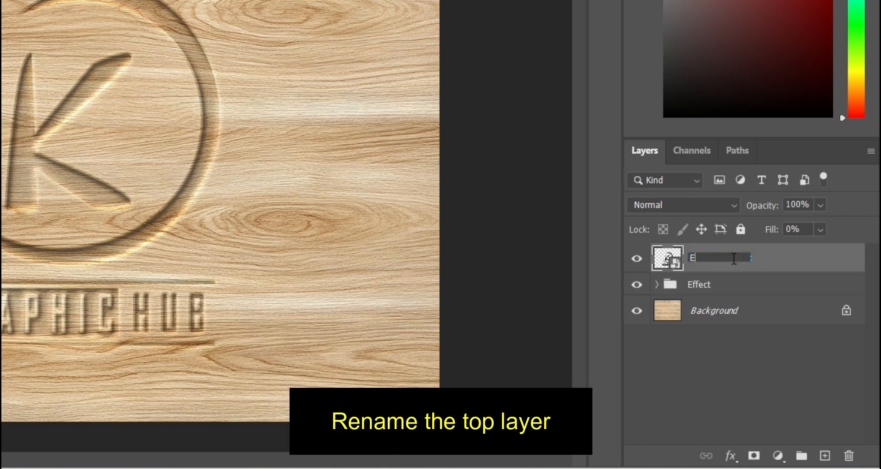
{"action": "type", "text": "dit this"}
{"action": "key", "text": "Return"}
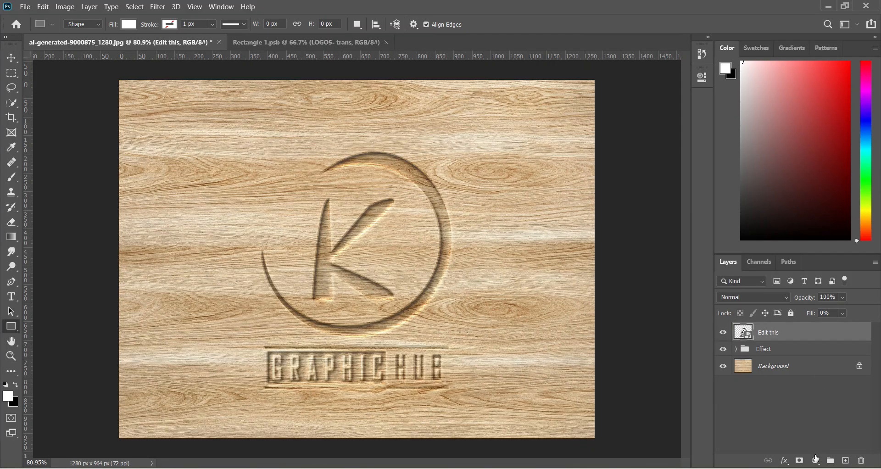
Step: Add a Levels adjustment layer above the Edit this layer with midtones at 0.9, and hide it
{"action": "left_click", "coordinate": [816, 459]}
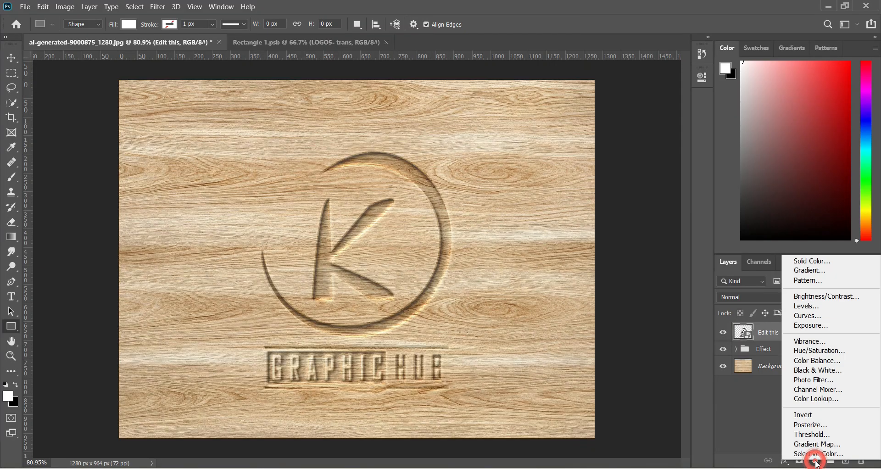
{"action": "left_click", "coordinate": [794, 306]}
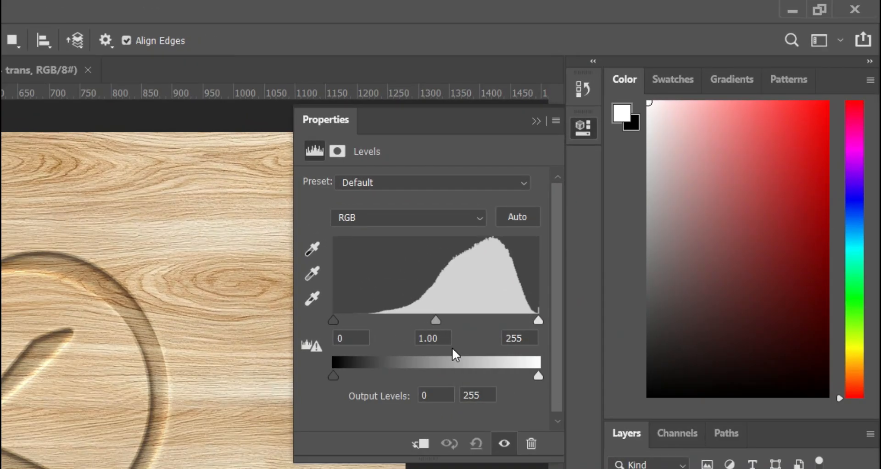
{"action": "left_click", "coordinate": [435, 337]}
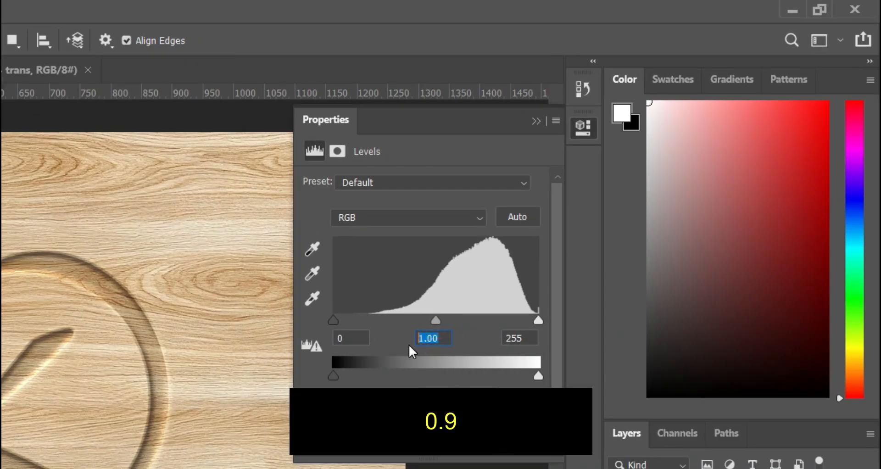
{"action": "type", "text": "0"}
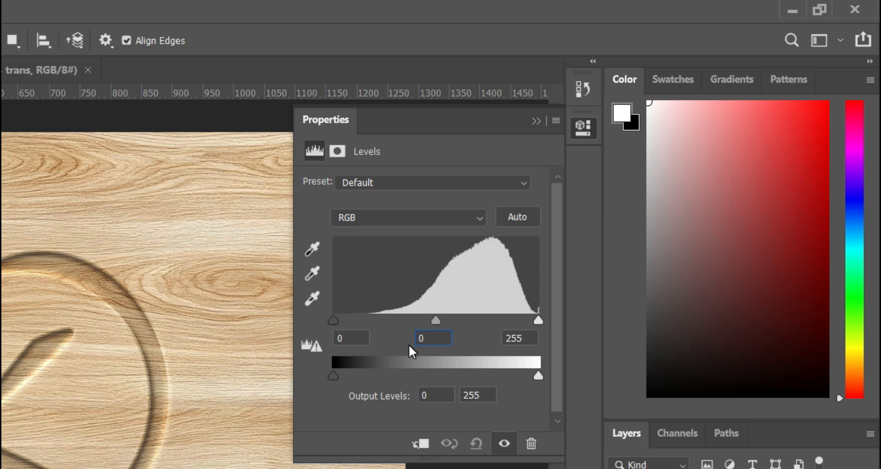
{"action": "type", "text": ".9"}
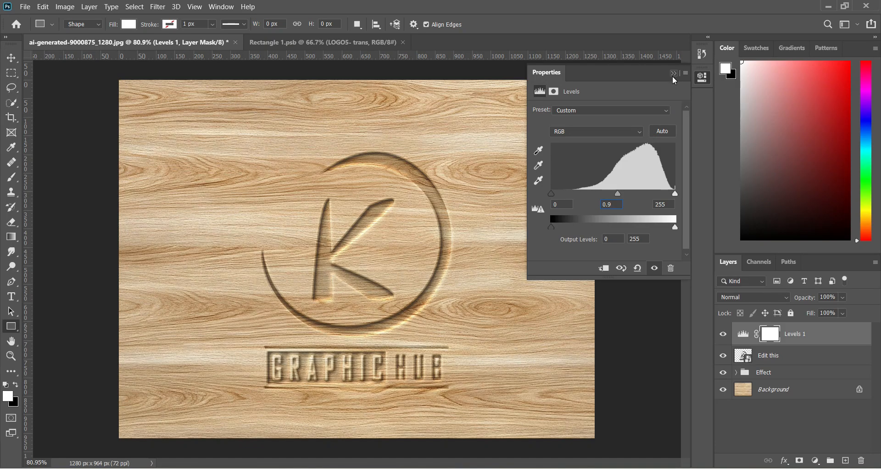
{"action": "left_click", "coordinate": [673, 73]}
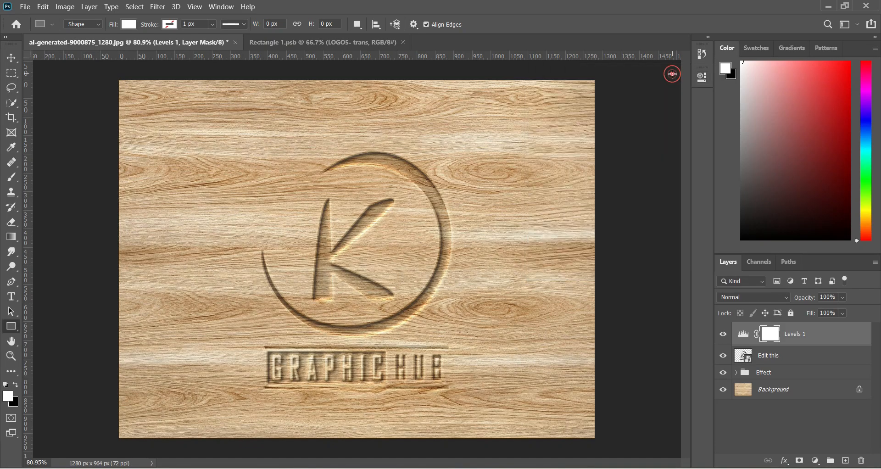
{"action": "left_click", "coordinate": [723, 335]}
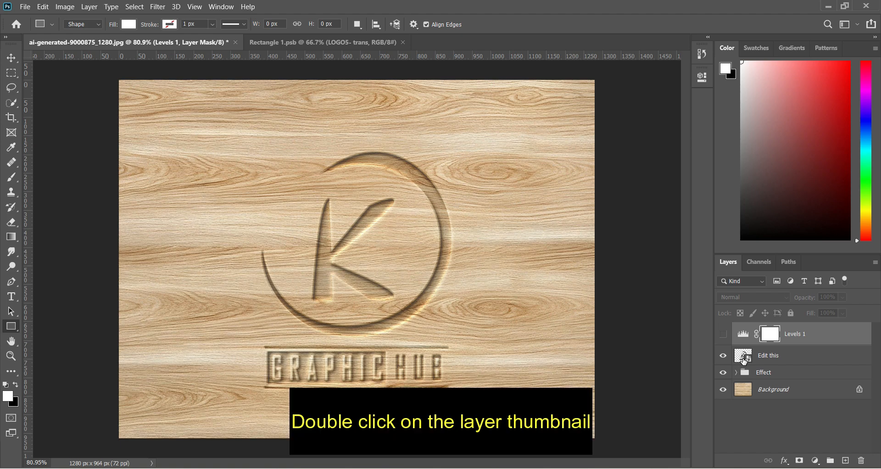
Step: Open the Edit this smart object's contents and enlarge the logo to about 91.70% around its centre
{"action": "double_click", "coordinate": [744, 361]}
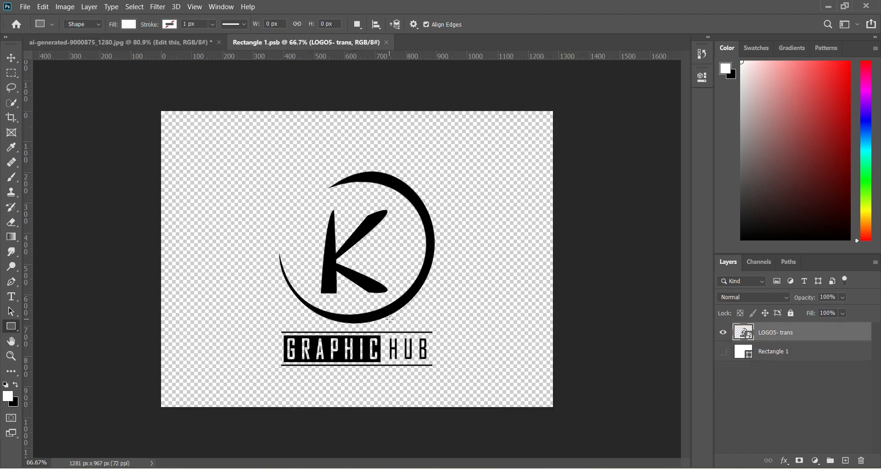
{"action": "left_click", "coordinate": [12, 59]}
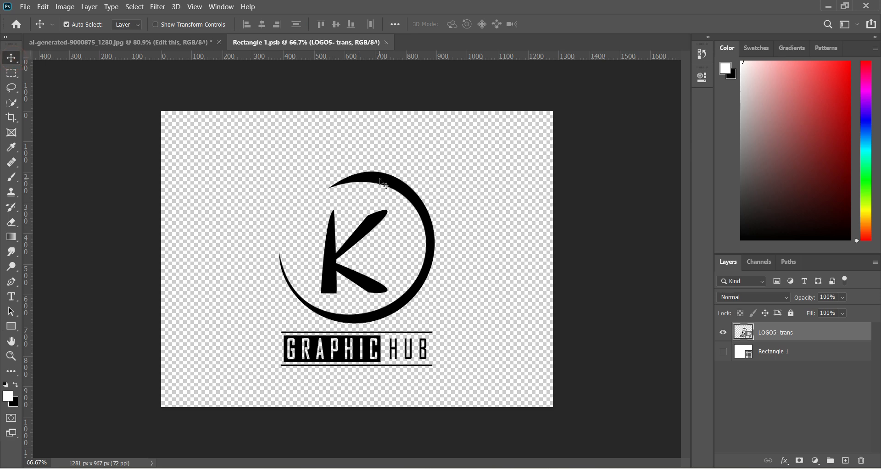
{"action": "key", "text": "ctrl+t"}
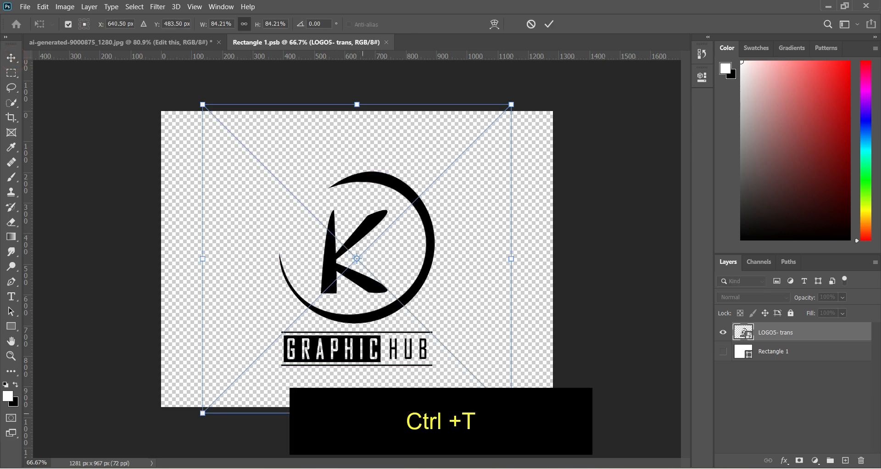
{"action": "left_click_drag", "start_coordinate": [358, 414], "coordinate": [358, 441]}
{"action": "left_click_drag", "start_coordinate": [370, 351], "coordinate": [370, 337]}
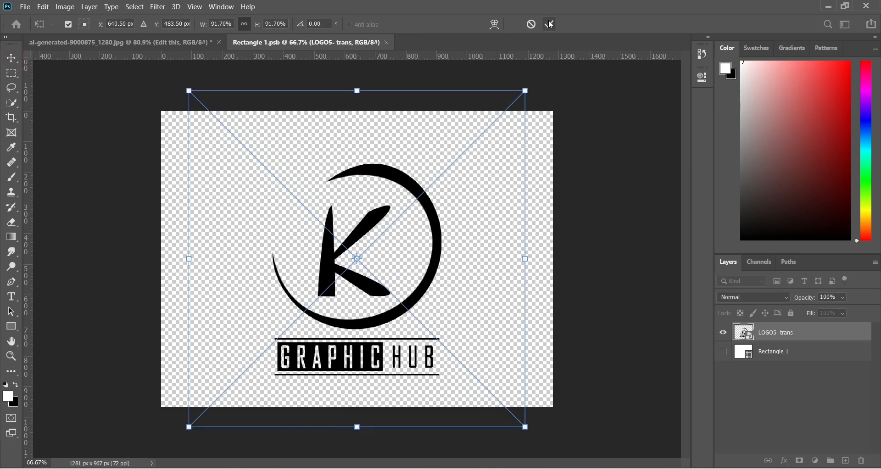
{"action": "left_click", "coordinate": [550, 24]}
Step: Save the smart object with the enlarged logo and switch to the wood mockup document
{"action": "left_click", "coordinate": [25, 6]}
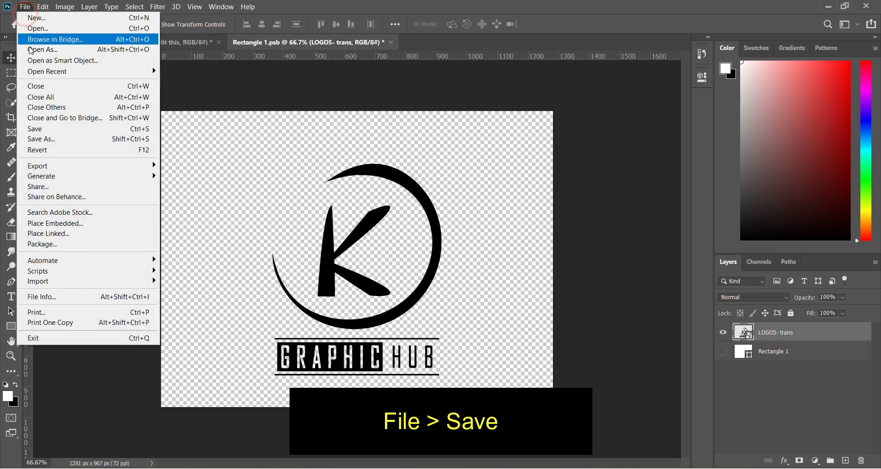
{"action": "left_click", "coordinate": [37, 132]}
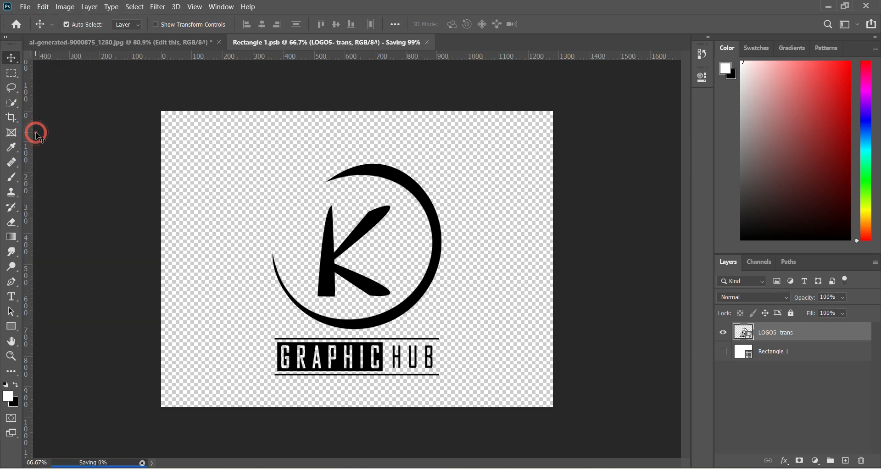
{"action": "left_click", "coordinate": [139, 43]}
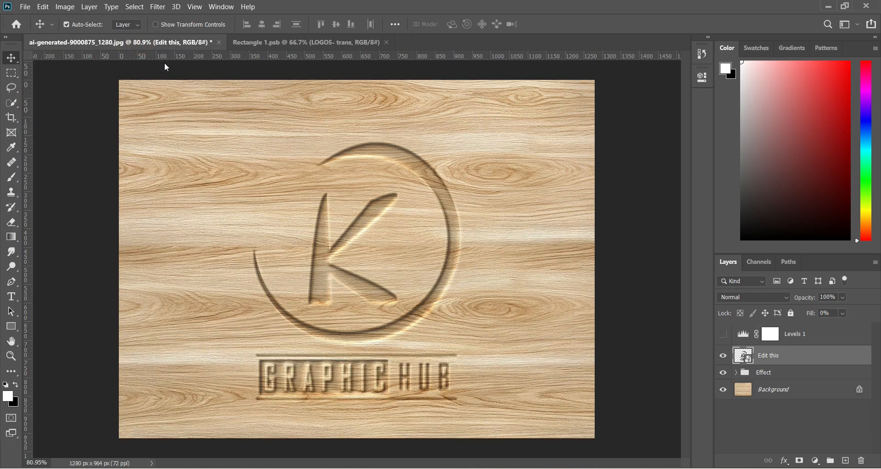
Step: Return to the Rectangle 1.psb document and scale the logo down to about 86.14%
{"action": "left_click", "coordinate": [326, 42]}
{"action": "key", "text": "ctrl+t"}
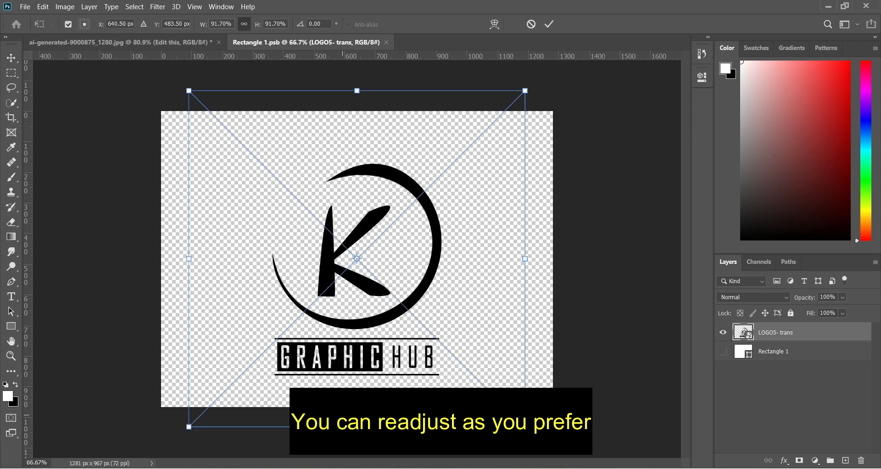
{"action": "left_click_drag", "start_coordinate": [357, 427], "coordinate": [358, 406]}
{"action": "left_click_drag", "start_coordinate": [405, 236], "coordinate": [405, 246]}
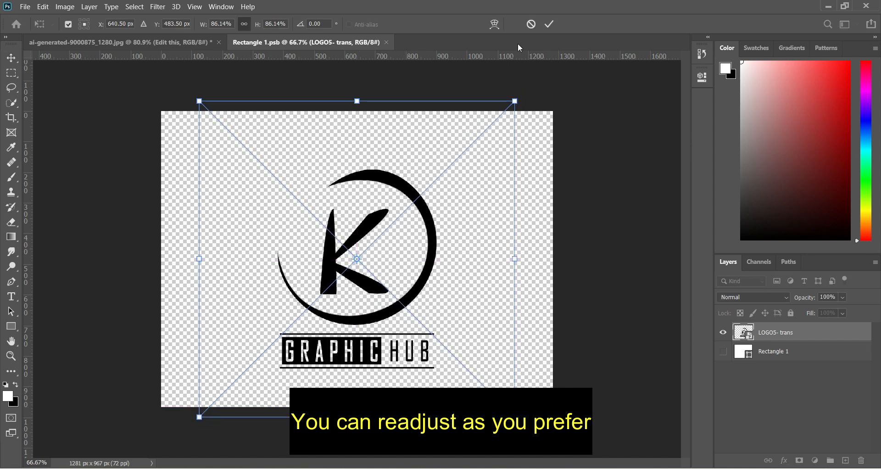
{"action": "left_click", "coordinate": [549, 24]}
Step: Save the smart object with the reduced logo and go back to the wood mockup document
{"action": "left_click", "coordinate": [25, 6]}
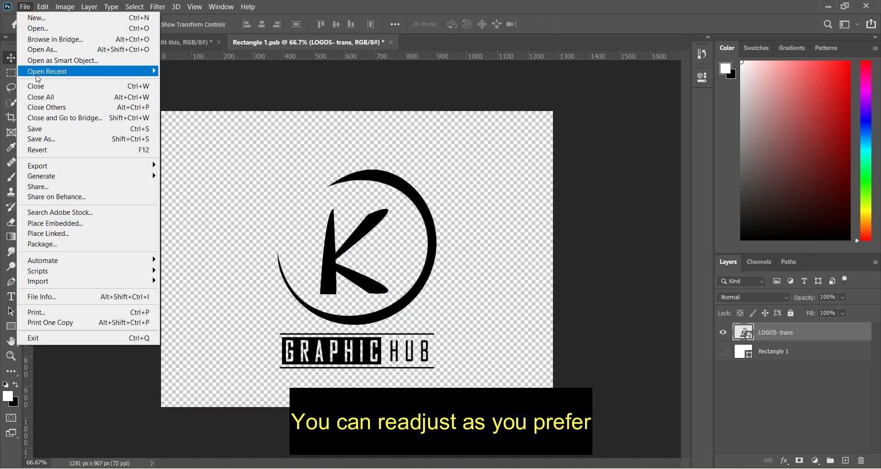
{"action": "left_click", "coordinate": [40, 129]}
{"action": "left_click", "coordinate": [102, 41]}
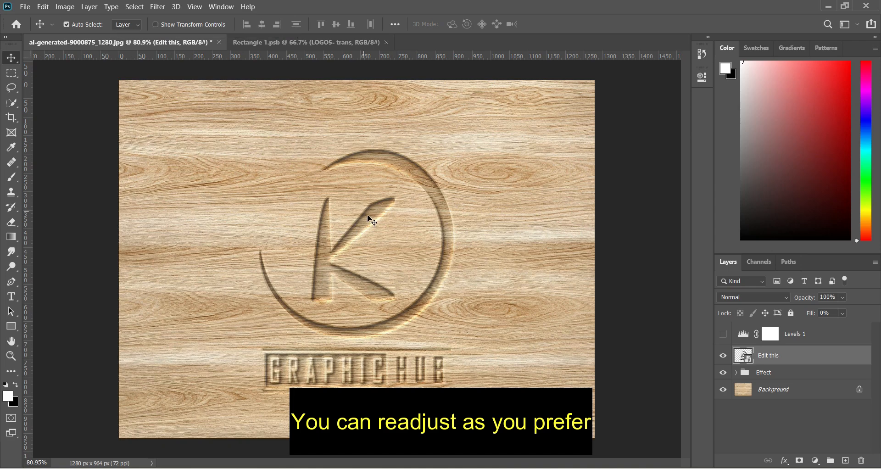